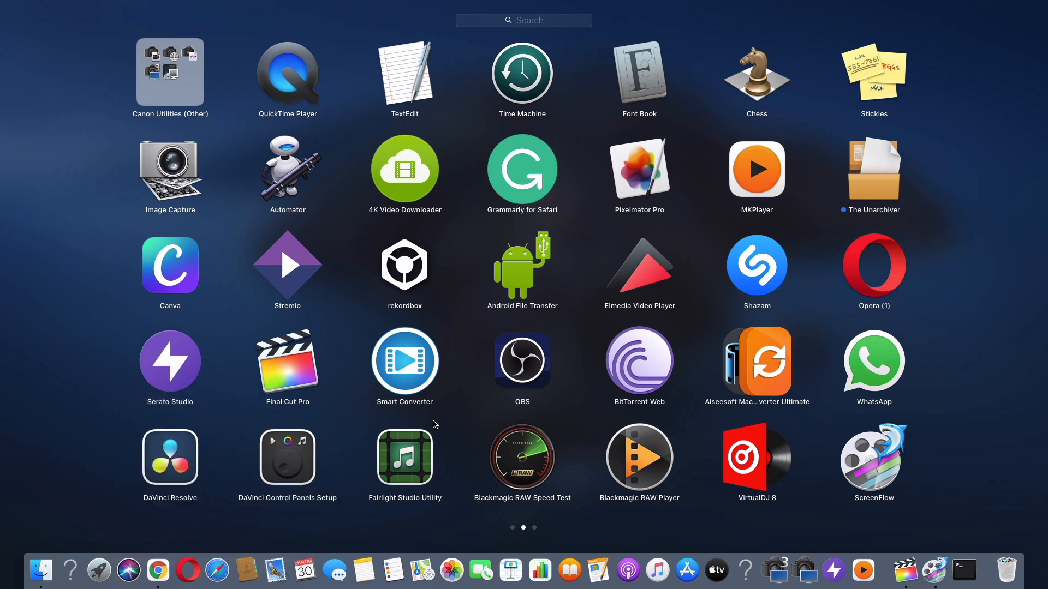
Play back the soloed lower-track clips of the dj drops project to listen to them
{"action": "left_click", "coordinate": [1005, 504]}
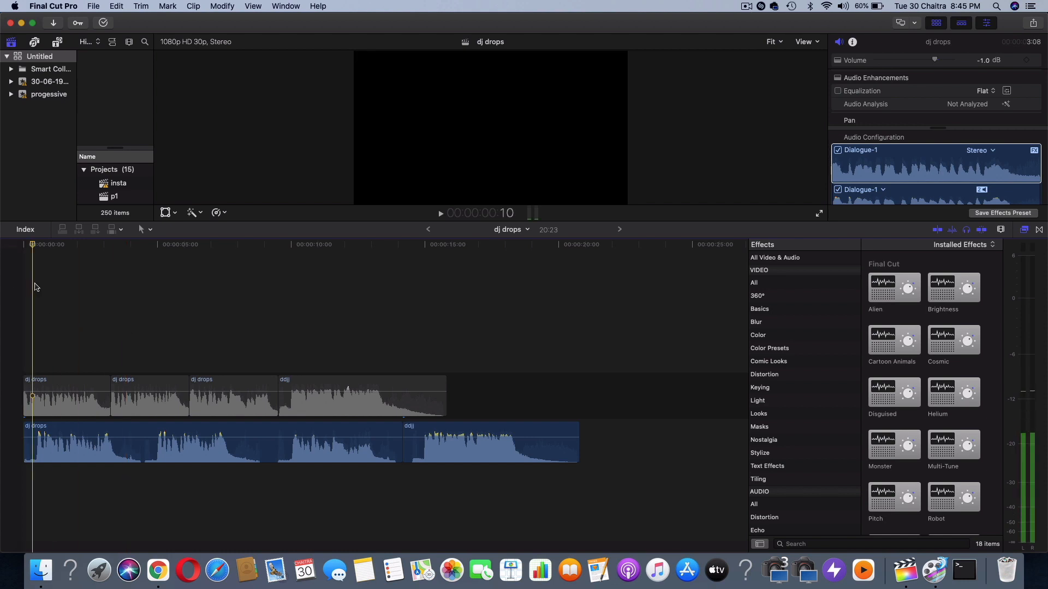
{"action": "key", "text": "space"}
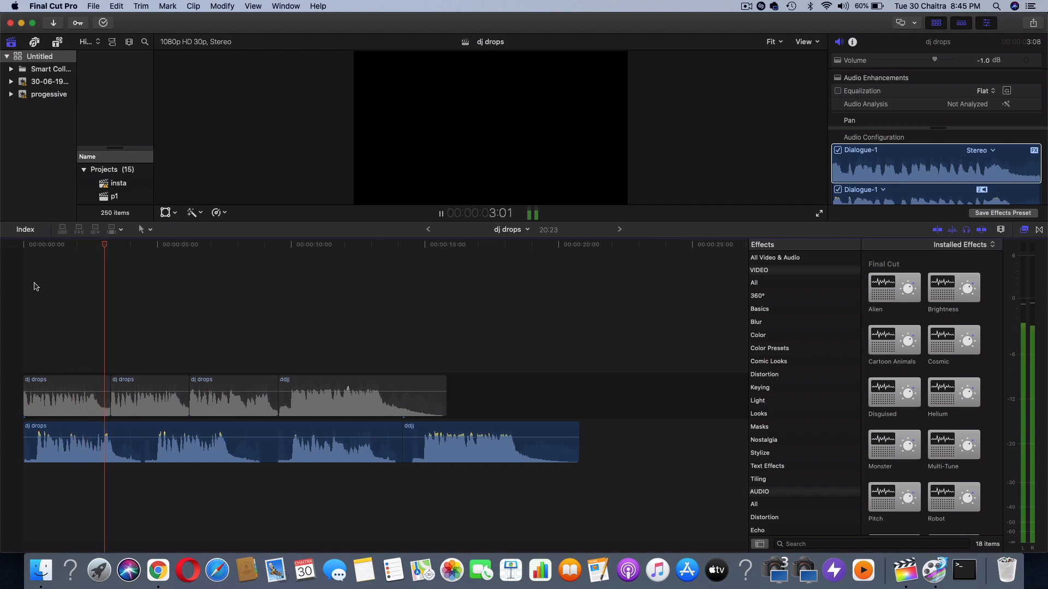
{"action": "key", "text": "space"}
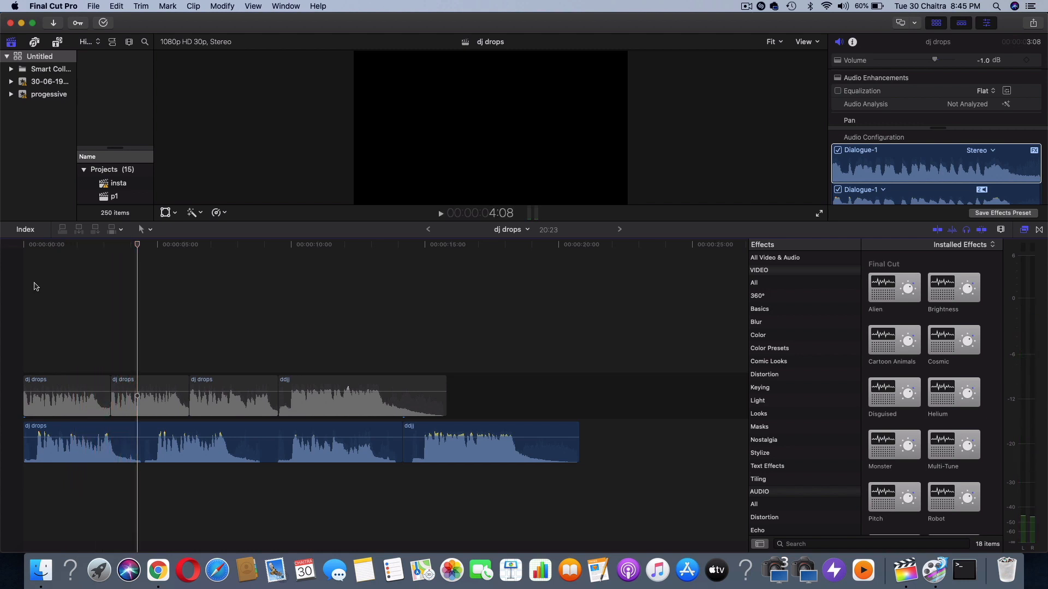
{"action": "key", "text": "space"}
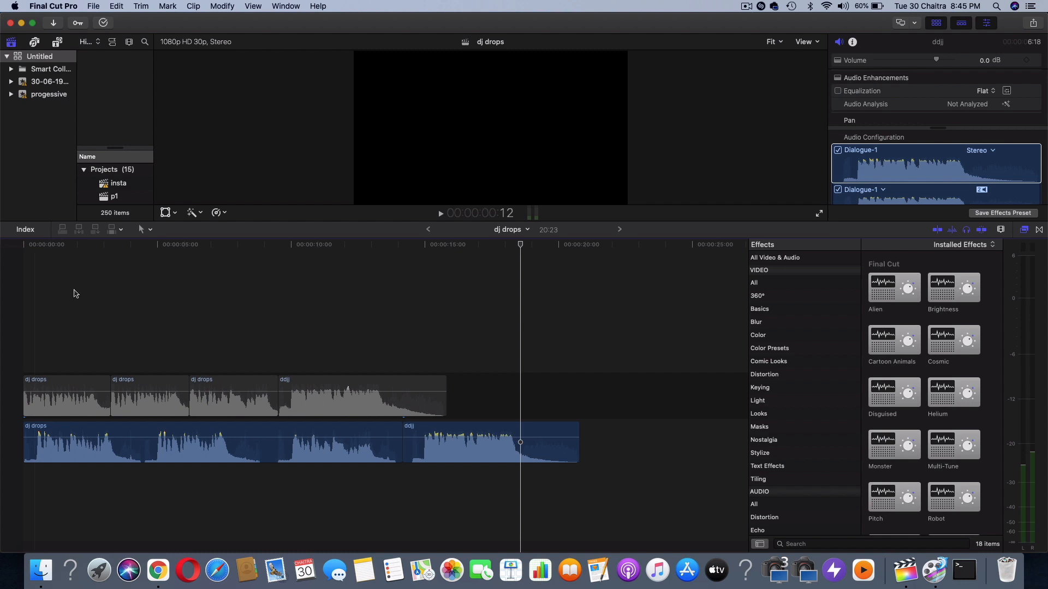
Solo the four upper-track clips and play them from the start of the timeline
{"action": "left_click_drag", "start_coordinate": [463, 393], "coordinate": [68, 363]}
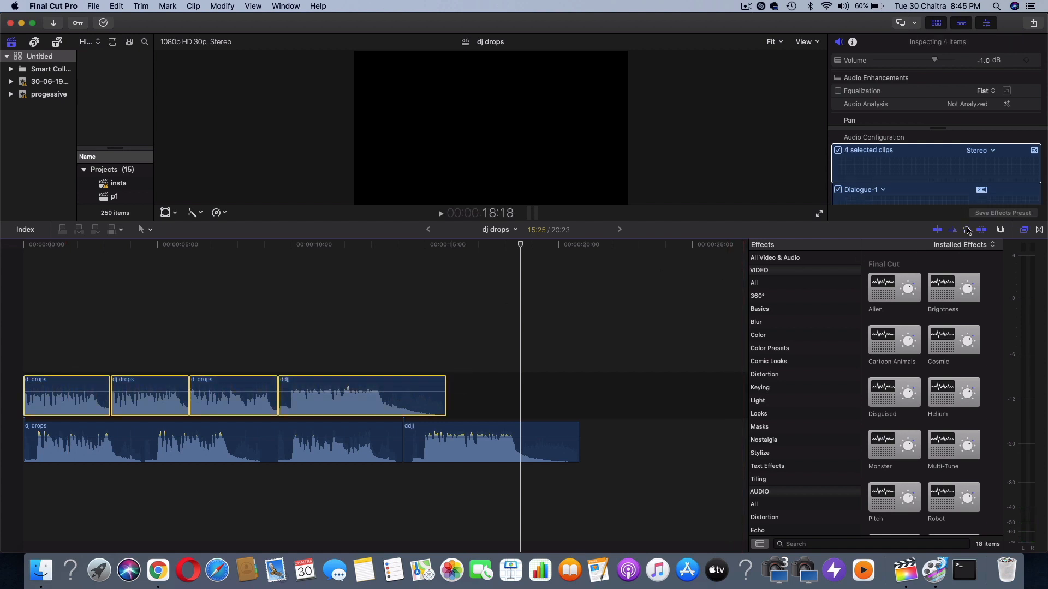
{"action": "left_click", "coordinate": [22, 255]}
{"action": "key", "text": "space"}
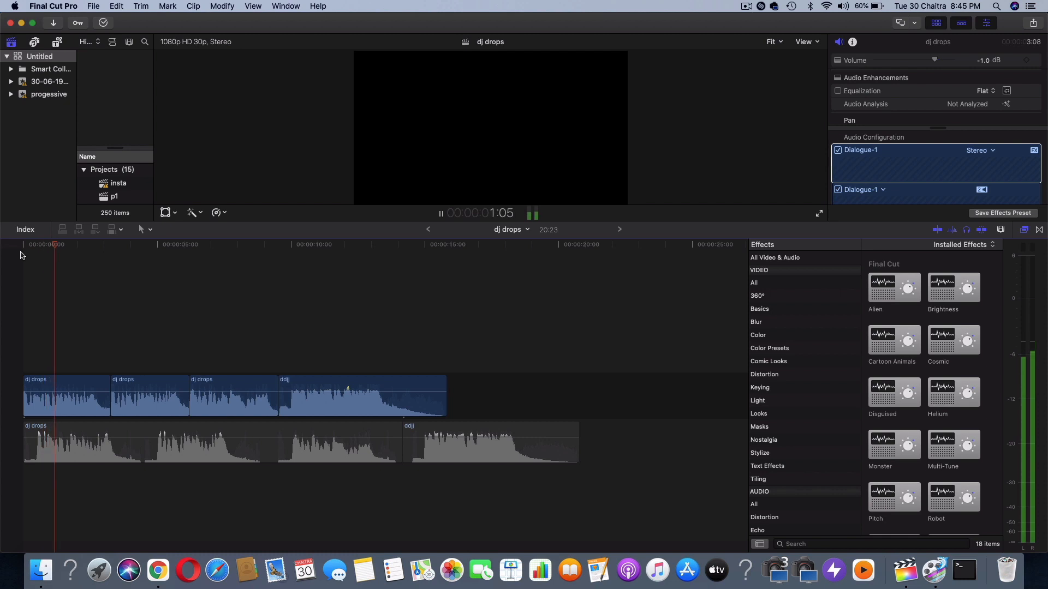
Locate the Pitch effect in the effects library and open the Pitch editor for the first upper-track clip
{"action": "key", "text": "super+equal"}
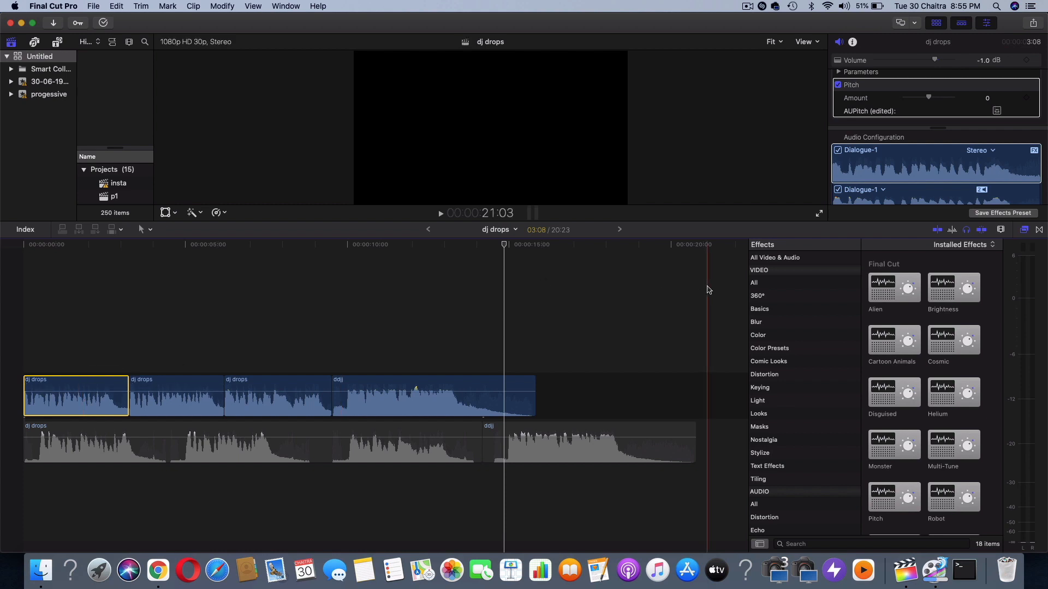
{"action": "scroll", "coordinate": [913, 386], "scroll_direction": "down", "scroll_amount": 5}
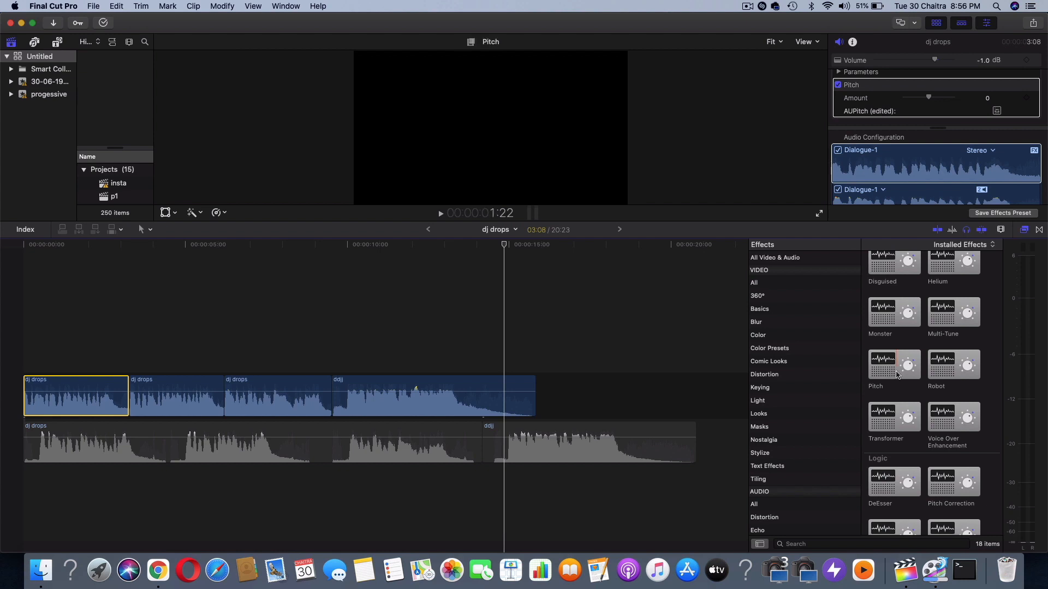
{"action": "scroll", "coordinate": [957, 107], "scroll_direction": "down", "scroll_amount": 1}
{"action": "scroll", "coordinate": [960, 108], "scroll_direction": "up", "scroll_amount": 2}
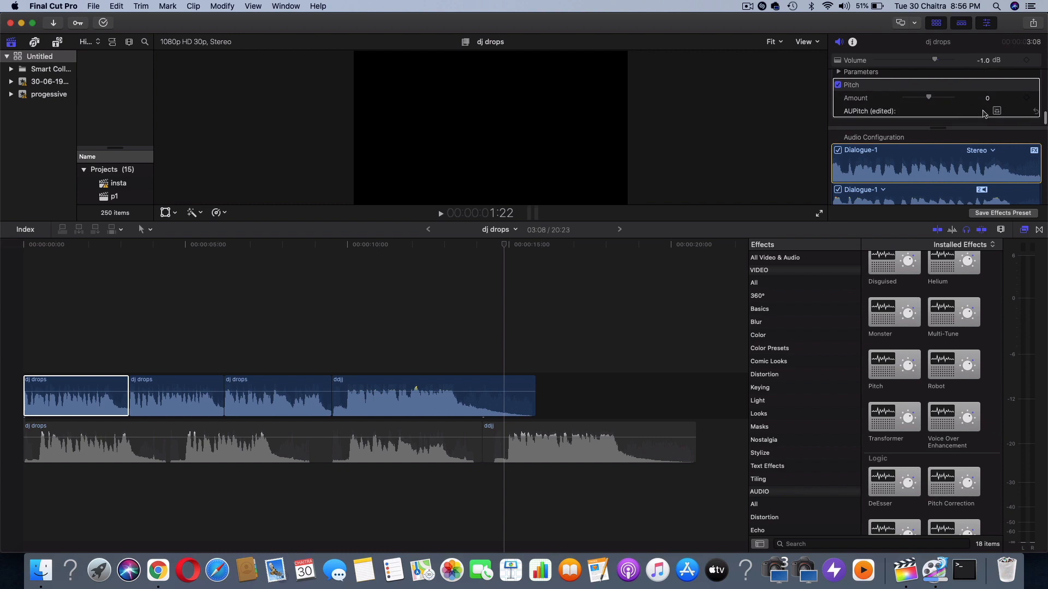
{"action": "left_click", "coordinate": [1000, 113]}
{"action": "left_click", "coordinate": [398, 295]}
{"action": "left_click", "coordinate": [1000, 113]}
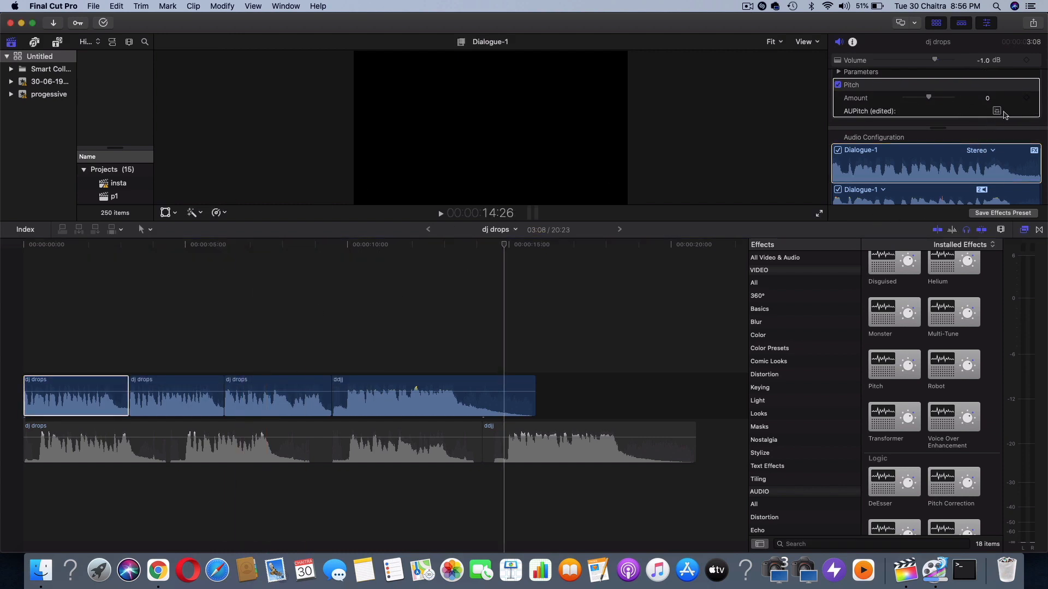
{"action": "left_click", "coordinate": [1001, 111]}
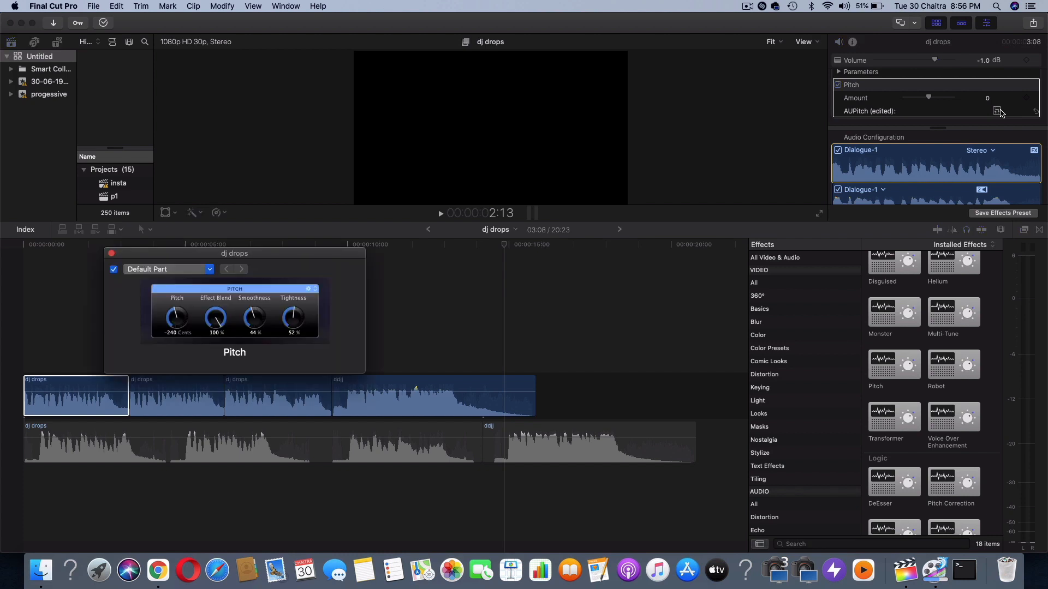
Set the first clip's Pitch to -336 cents and play the clip from near its beginning
{"action": "left_click", "coordinate": [176, 306]}
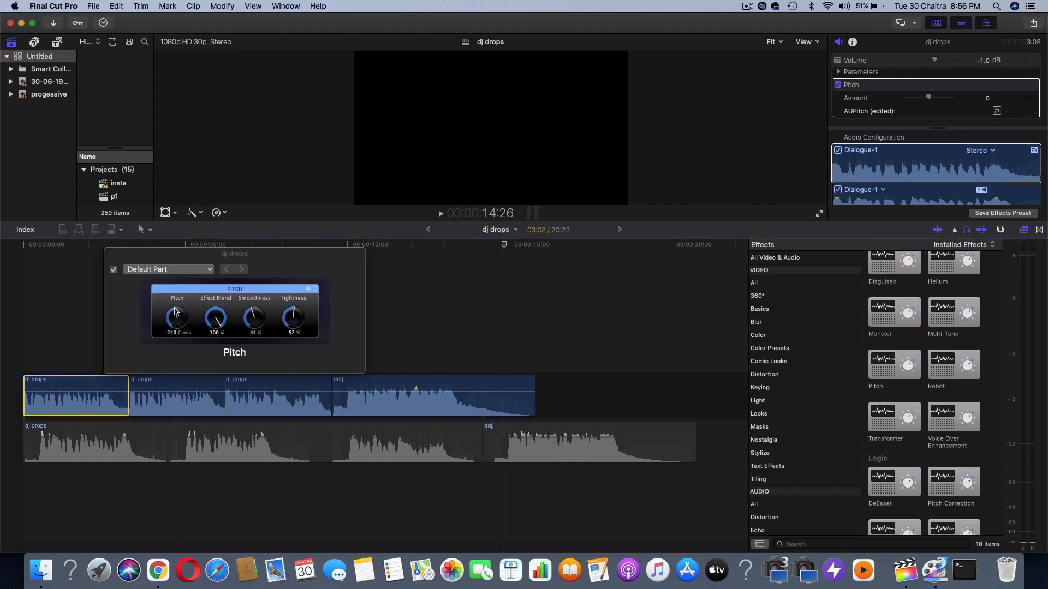
{"action": "left_click_drag", "start_coordinate": [176, 319], "coordinate": [173, 318]}
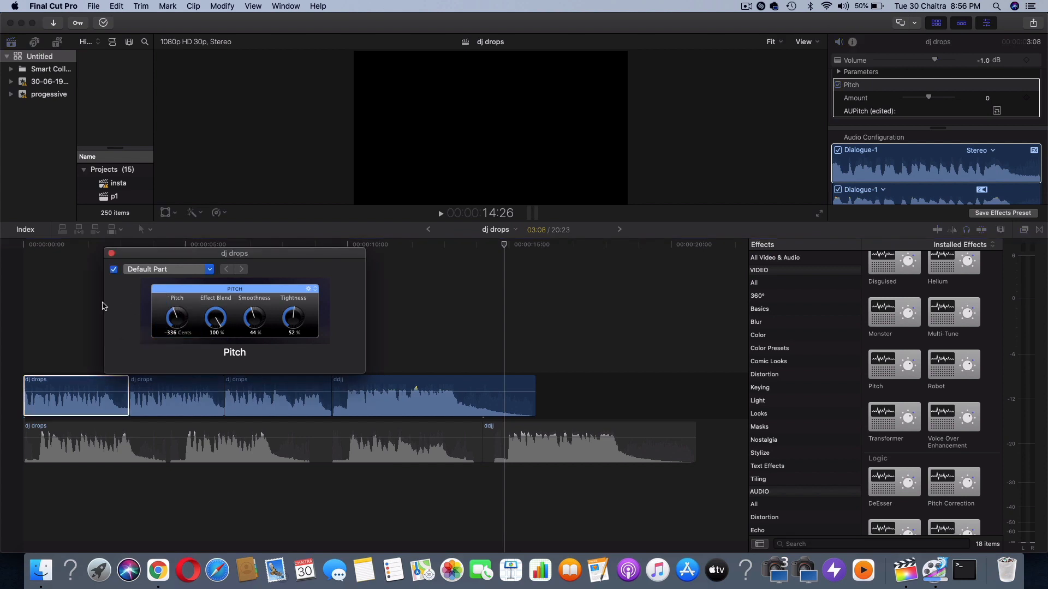
{"action": "left_click", "coordinate": [29, 269]}
{"action": "key", "text": "space"}
{"action": "key", "text": "space"}
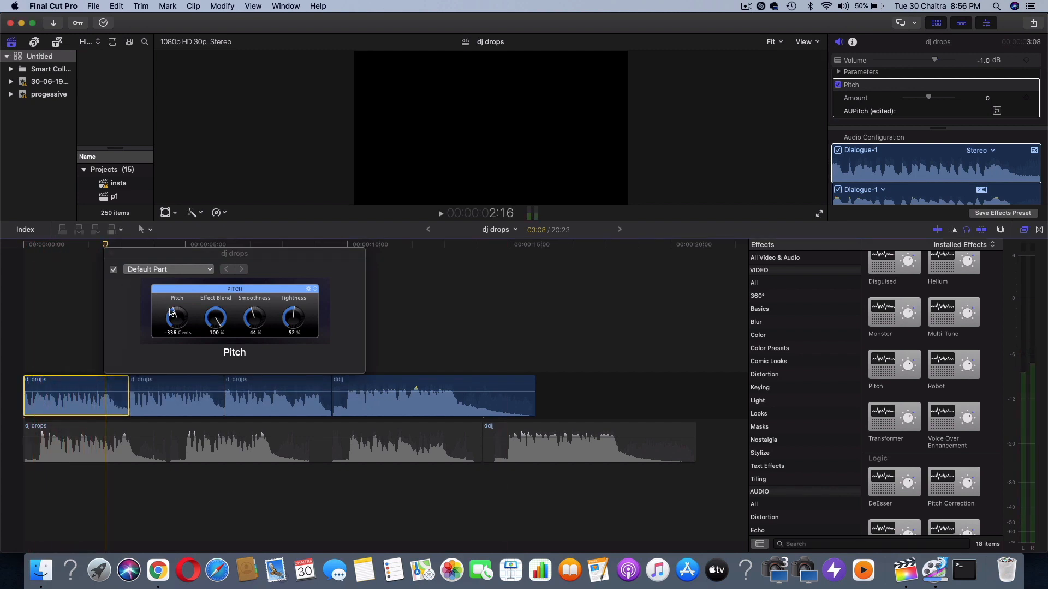
Lower the first clip's Pitch to -744 cents and play the clip again
{"action": "left_click", "coordinate": [175, 314]}
{"action": "left_click_drag", "start_coordinate": [174, 314], "coordinate": [174, 313]}
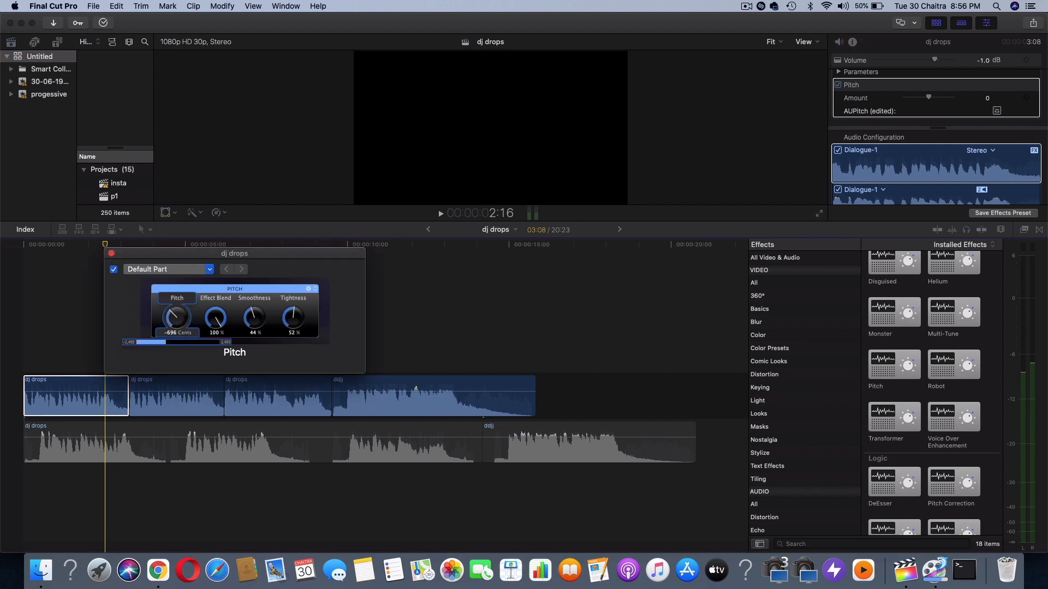
{"action": "left_click", "coordinate": [42, 256]}
{"action": "key", "text": "space"}
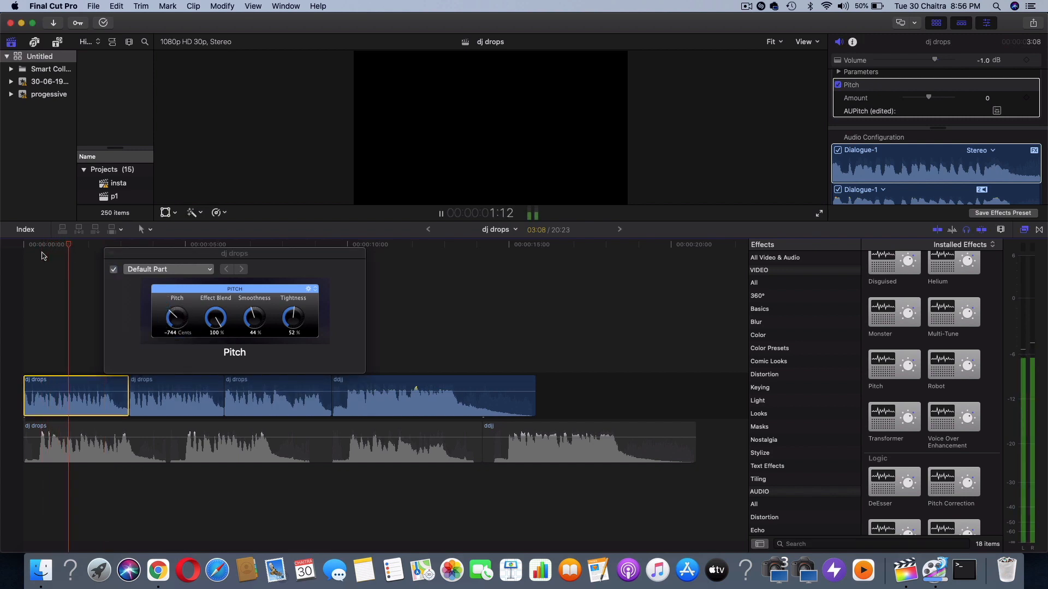
{"action": "key", "text": "space"}
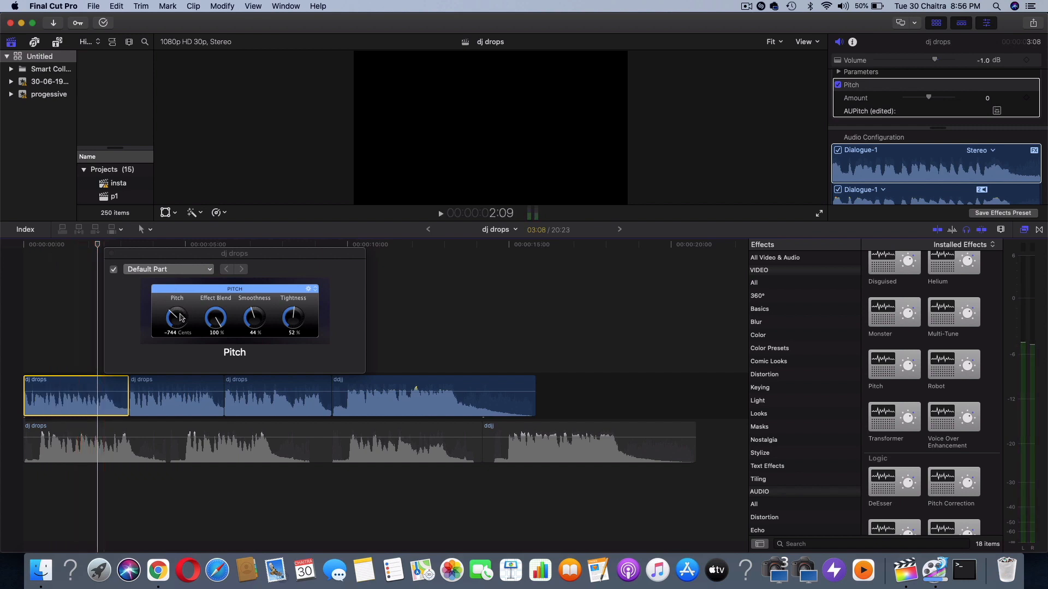
Raise the first clip's Pitch to 768 cents and play the clip from the start of the timeline
{"action": "left_click_drag", "start_coordinate": [176, 318], "coordinate": [176, 288]}
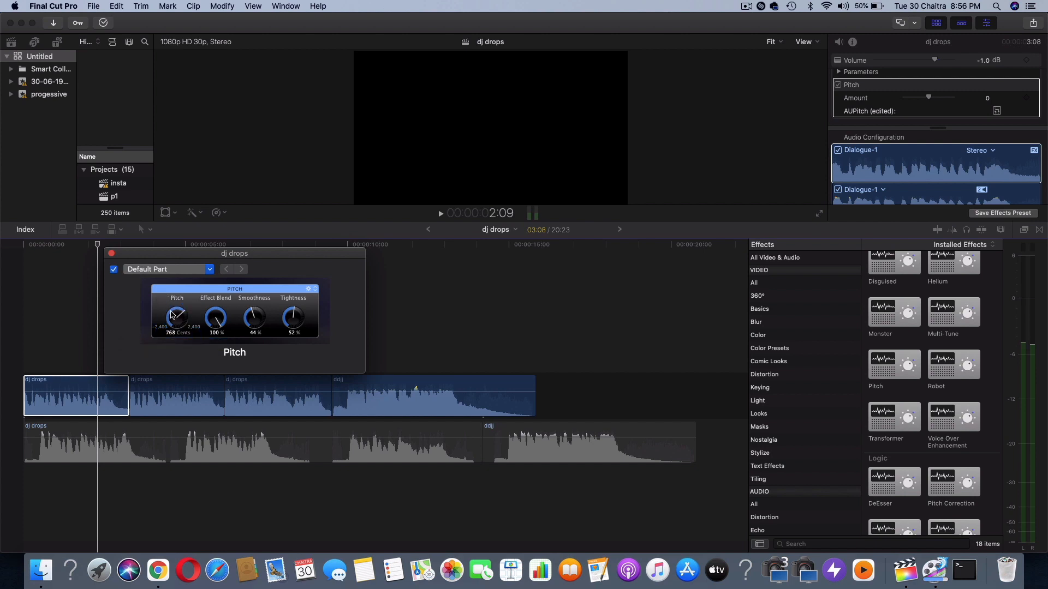
{"action": "left_click", "coordinate": [21, 260]}
{"action": "key", "text": "space"}
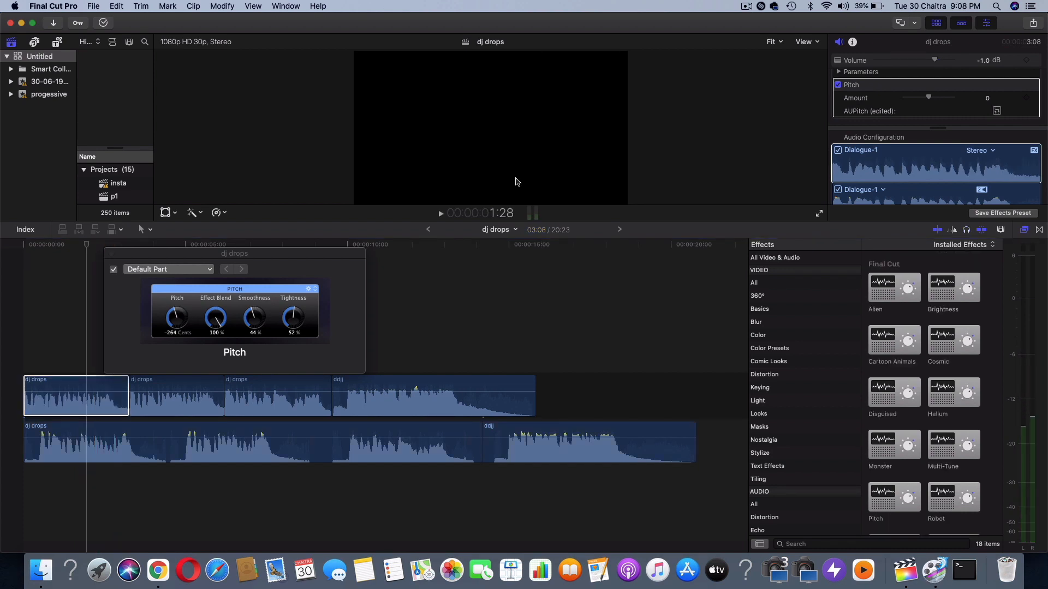
{"action": "left_click", "coordinate": [388, 253]}
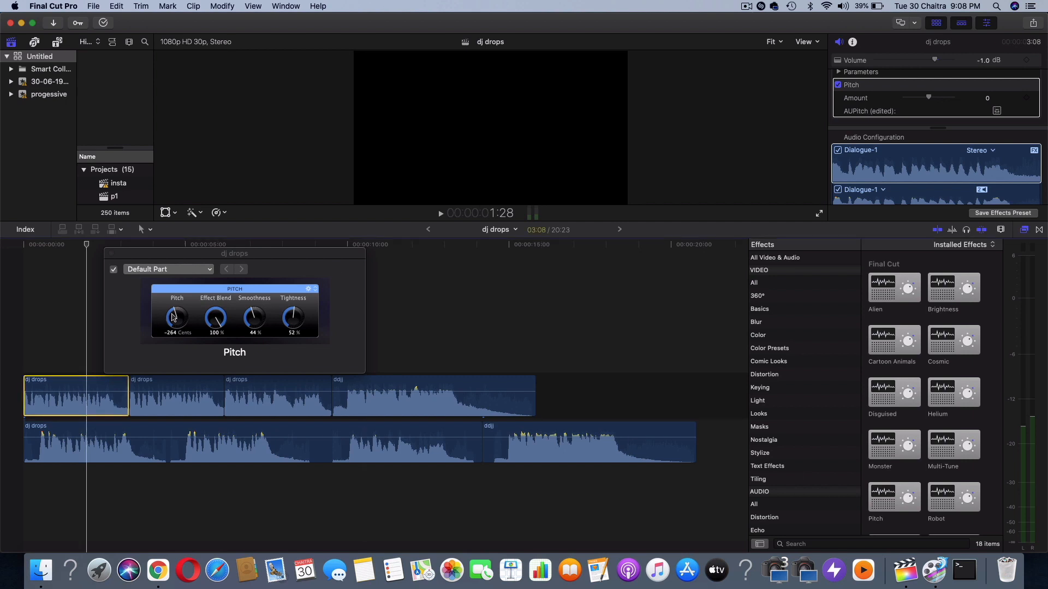
{"action": "left_click", "coordinate": [112, 254]}
Review the Compressor settings applied to the first upper-track clip, including threshold, ratio and make-up gain
{"action": "left_click", "coordinate": [928, 146]}
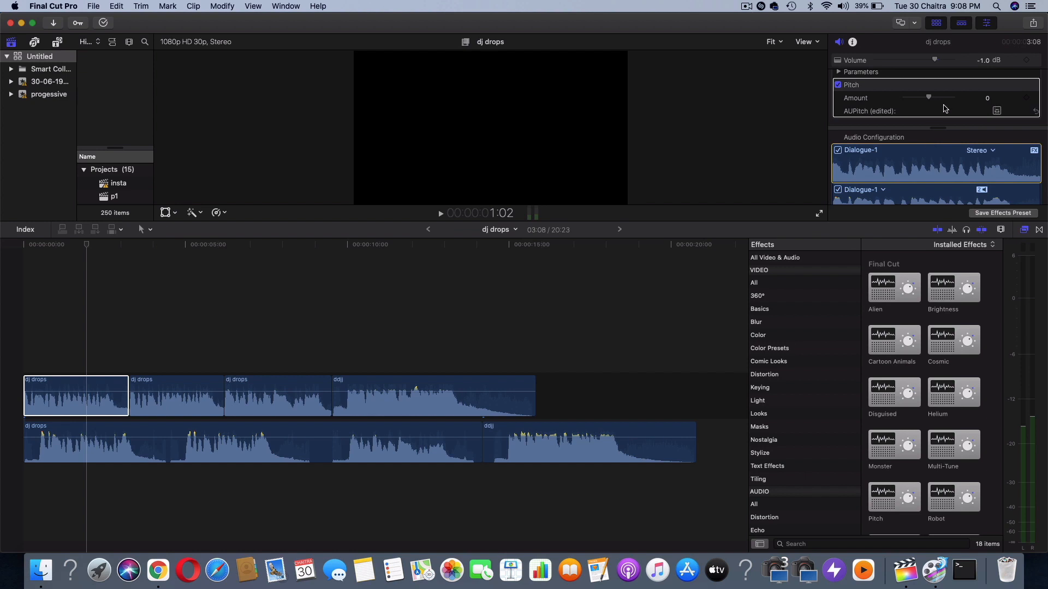
{"action": "scroll", "coordinate": [946, 109], "scroll_direction": "down", "scroll_amount": 3}
{"action": "scroll", "coordinate": [998, 105], "scroll_direction": "down", "scroll_amount": 3}
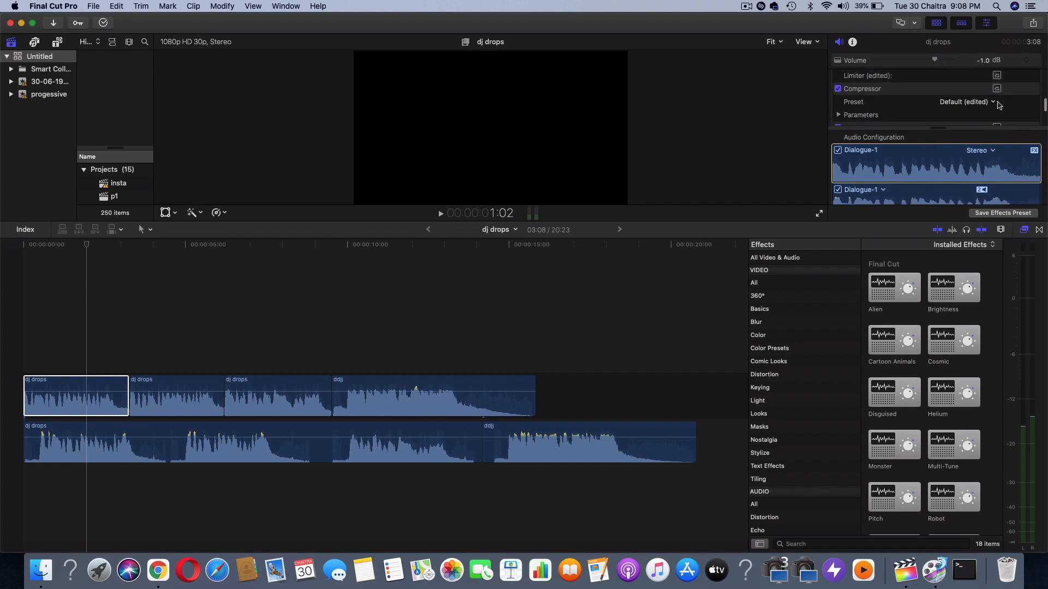
{"action": "left_click", "coordinate": [997, 90]}
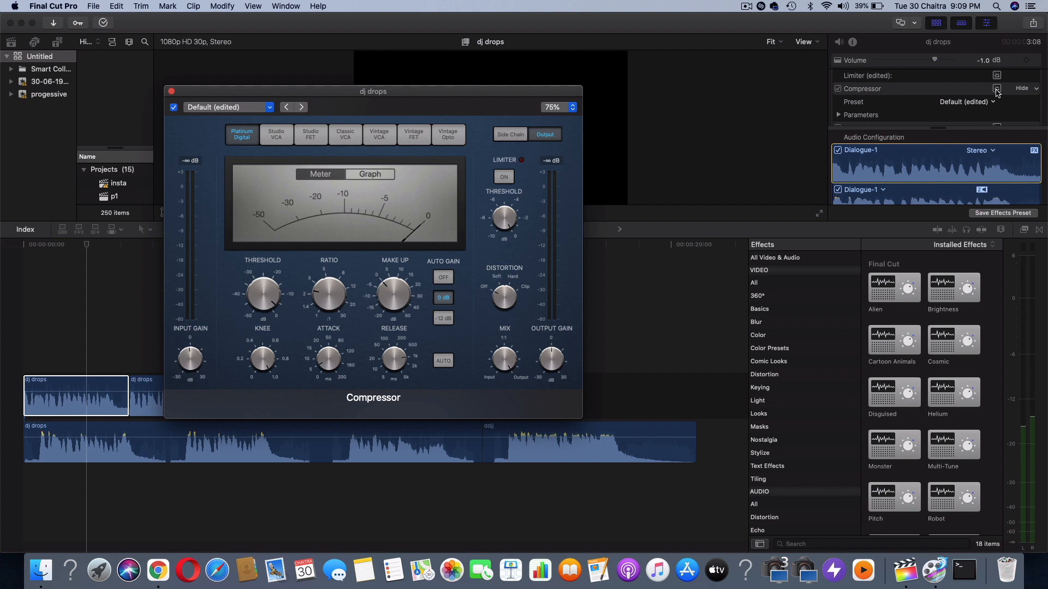
{"action": "left_click", "coordinate": [245, 274]}
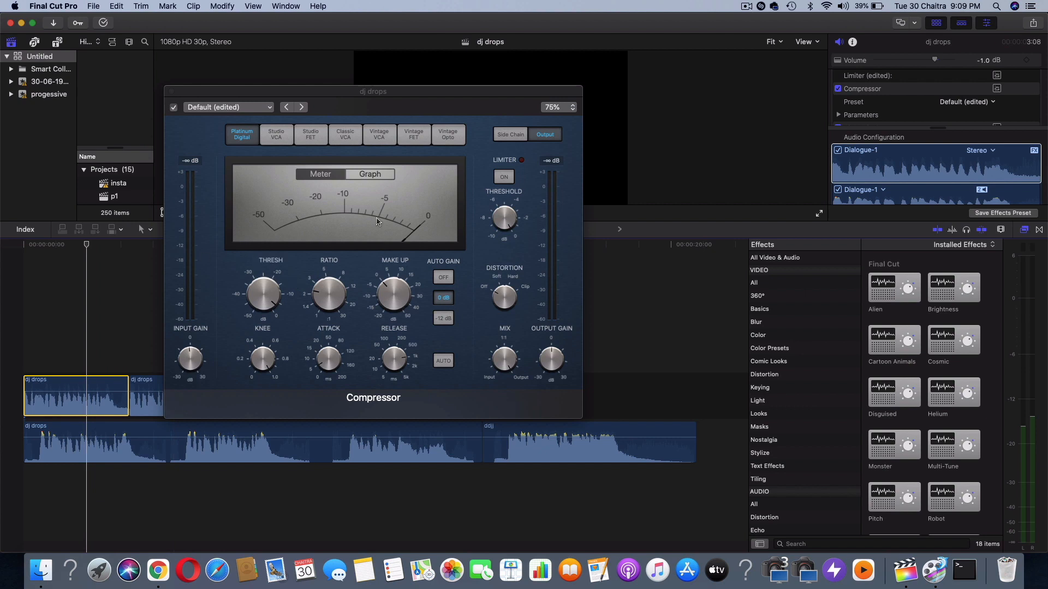
{"action": "left_click", "coordinate": [171, 92]}
Review the Limiter settings on the same clip, including gain, release, output level and lookahead
{"action": "left_click", "coordinate": [985, 123]}
{"action": "scroll", "coordinate": [940, 119], "scroll_direction": "up", "scroll_amount": 3}
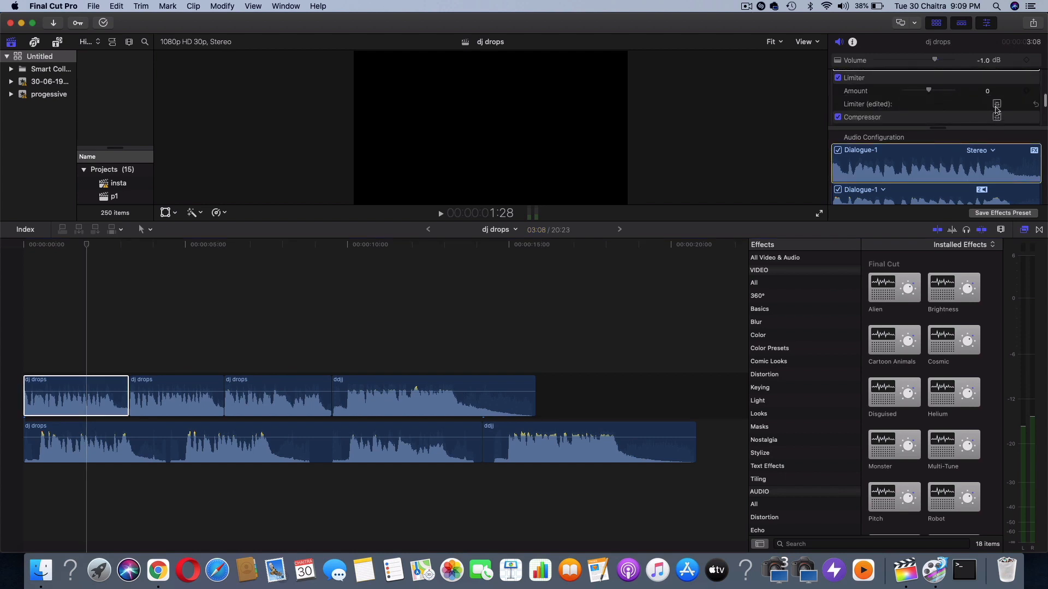
{"action": "left_click", "coordinate": [996, 104]}
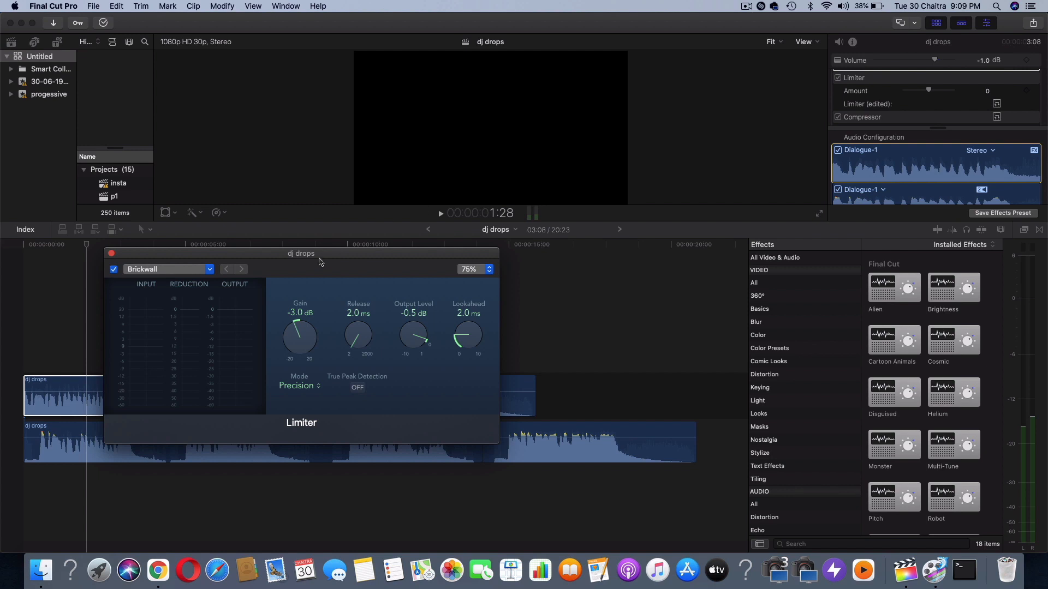
{"action": "left_click_drag", "start_coordinate": [320, 258], "coordinate": [382, 106]}
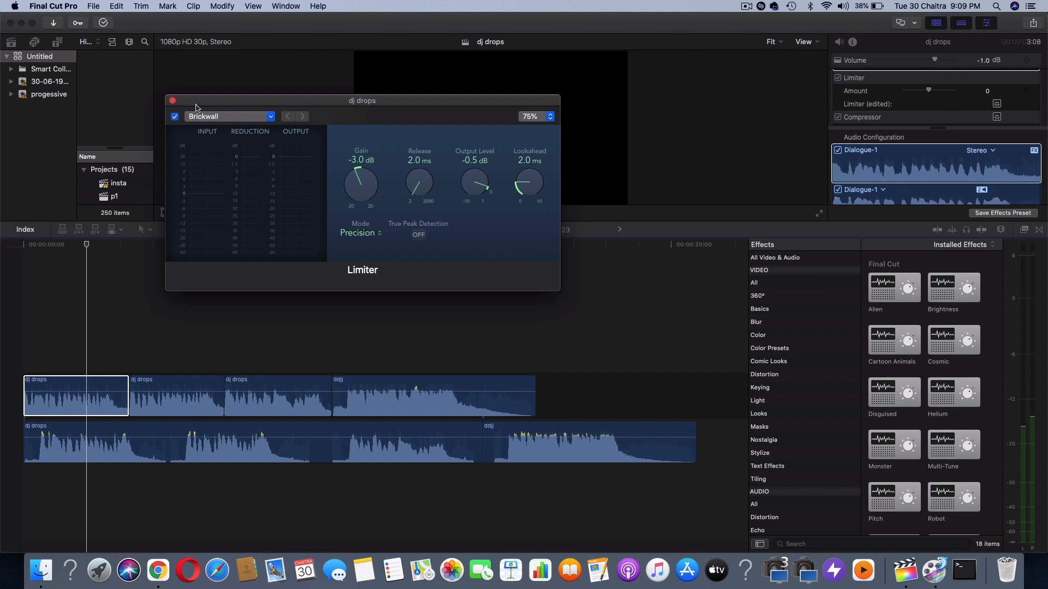
{"action": "left_click", "coordinate": [174, 102]}
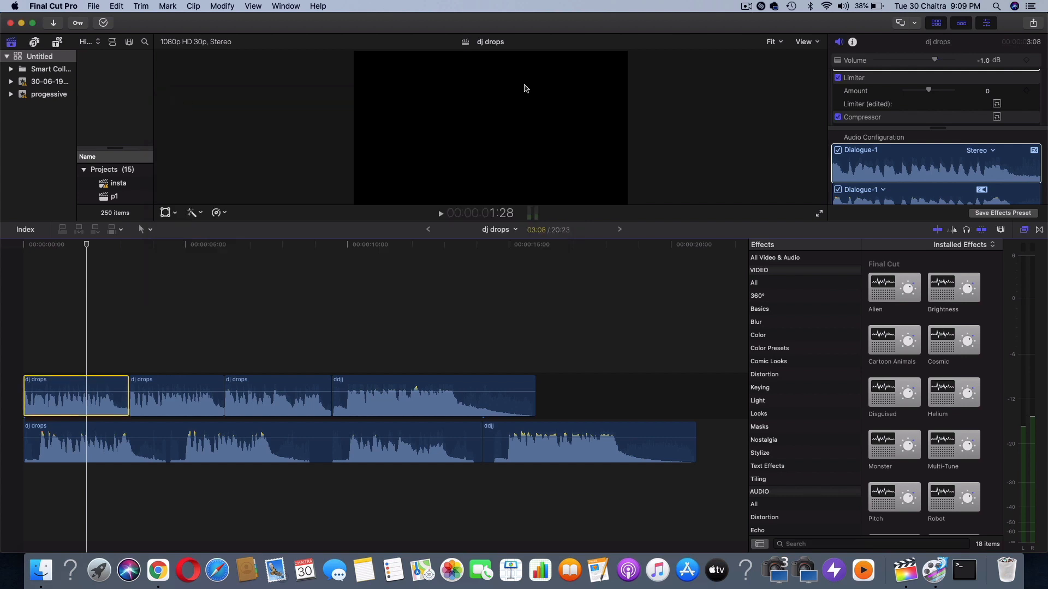
Examine the Channel EQ curve and band settings applied to the first upper-track clip
{"action": "left_click", "coordinate": [878, 116]}
{"action": "scroll", "coordinate": [878, 115], "scroll_direction": "down", "scroll_amount": 4}
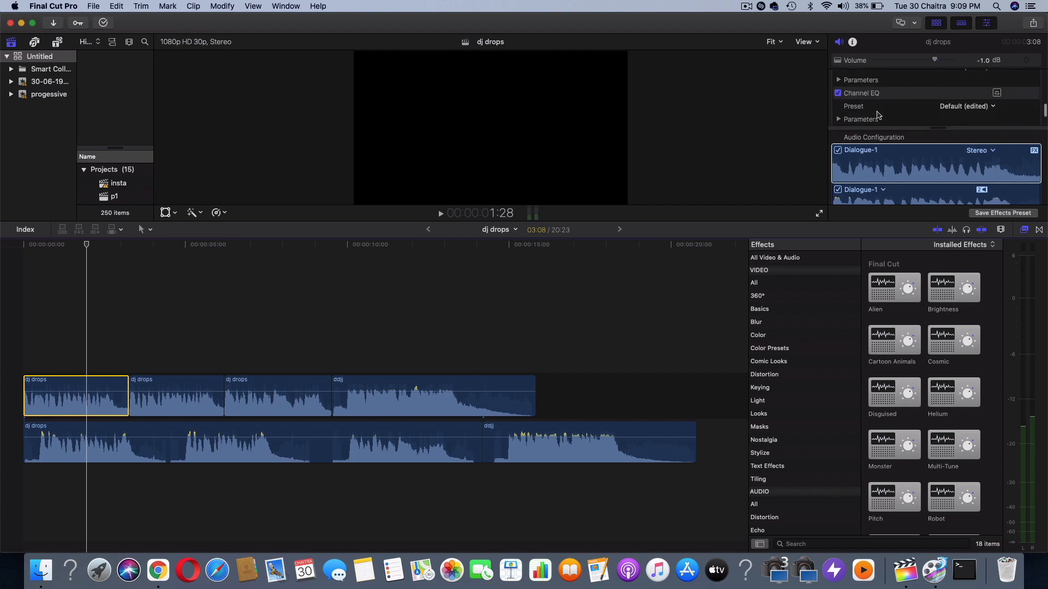
{"action": "scroll", "coordinate": [878, 113], "scroll_direction": "up", "scroll_amount": 1}
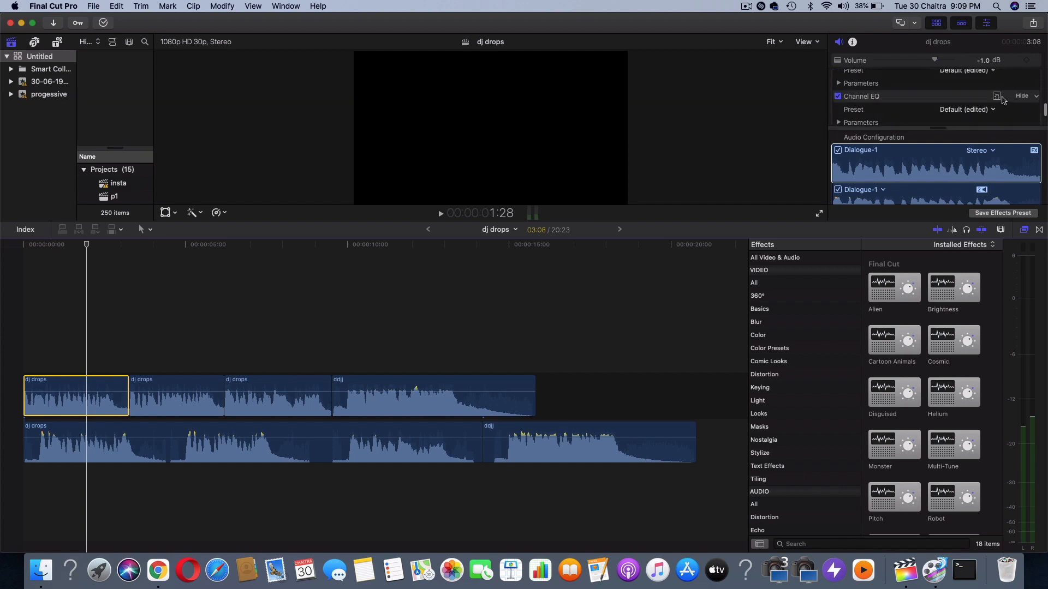
{"action": "left_click", "coordinate": [1002, 98]}
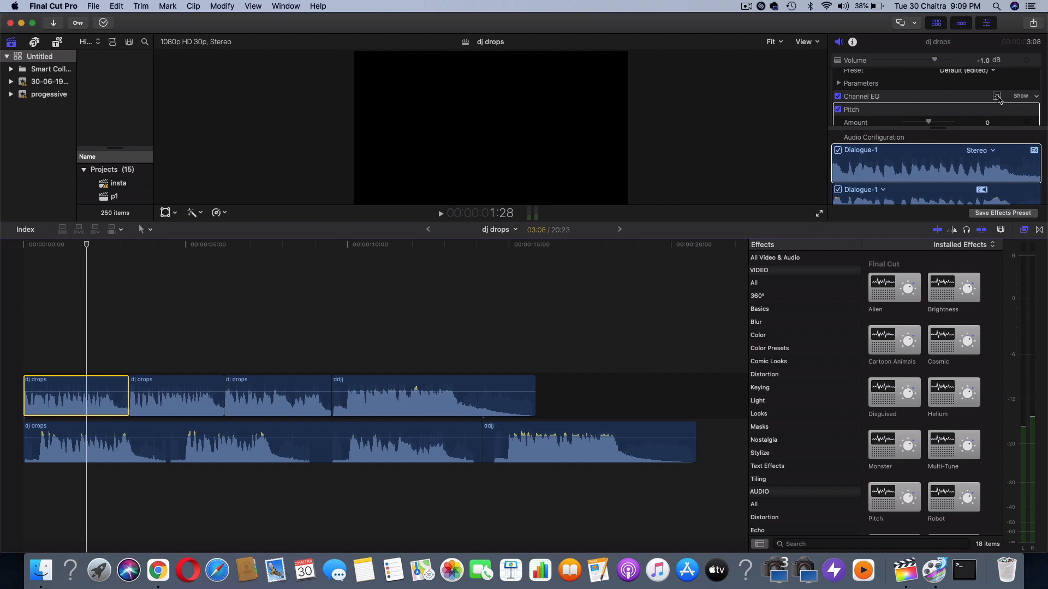
{"action": "left_click", "coordinate": [998, 97]}
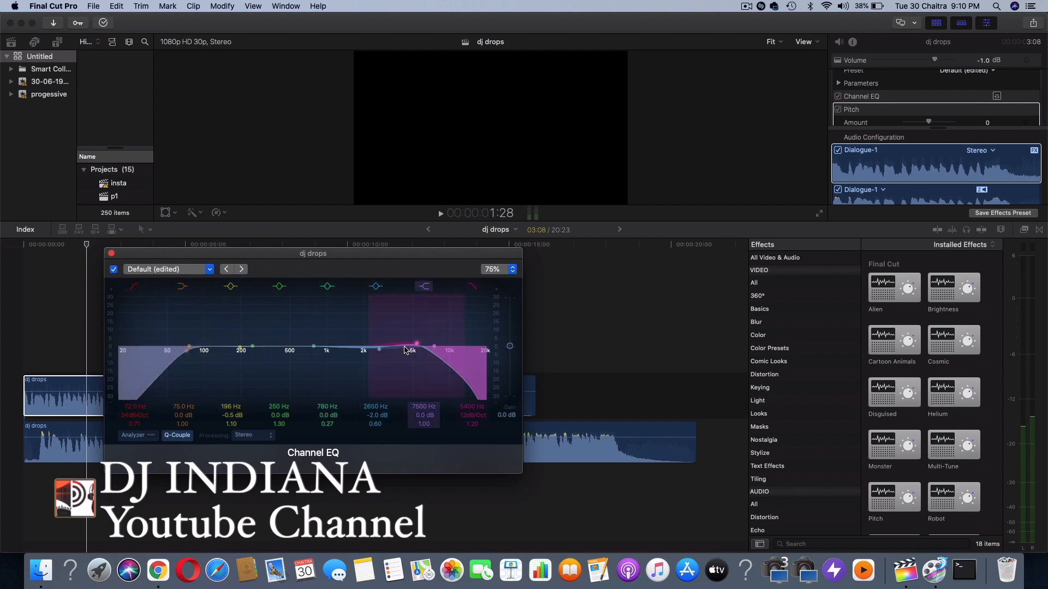
{"action": "left_click", "coordinate": [112, 254]}
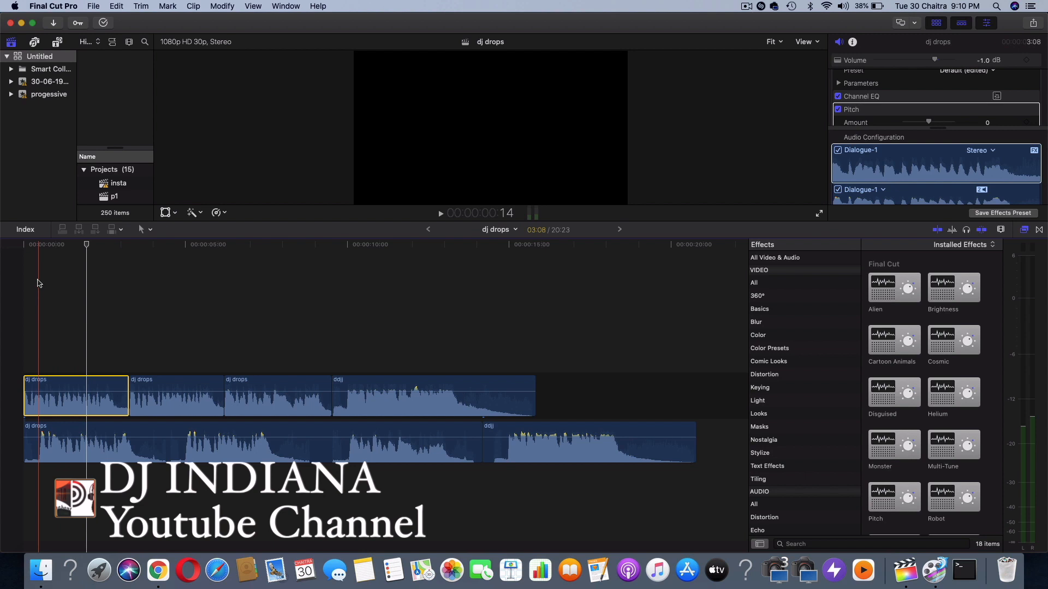
Solo the third upper-track clip and play it
{"action": "left_click", "coordinate": [243, 334]}
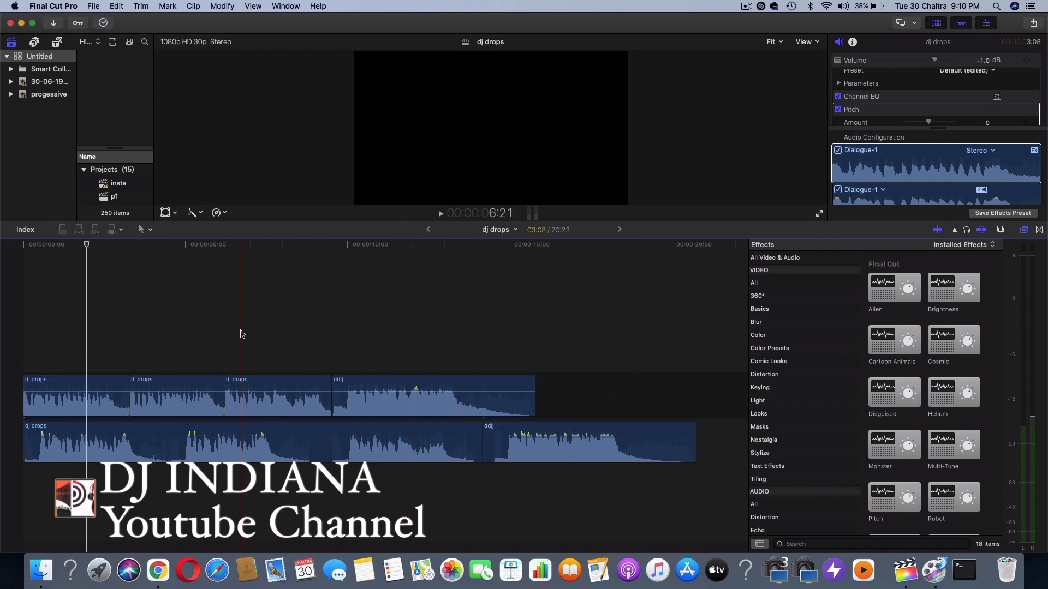
{"action": "left_click", "coordinate": [282, 387]}
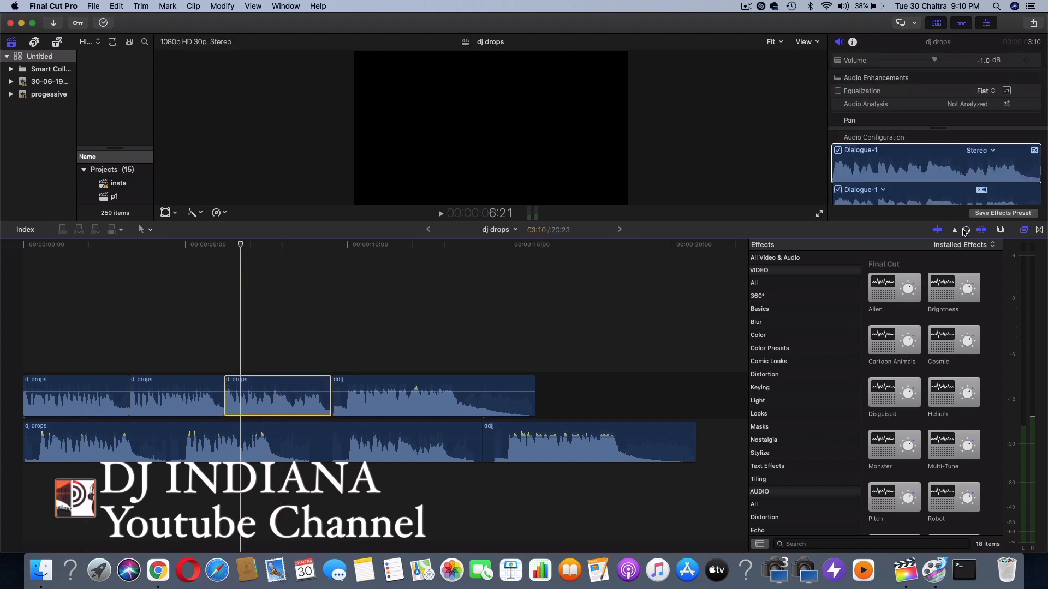
{"action": "key", "text": "space"}
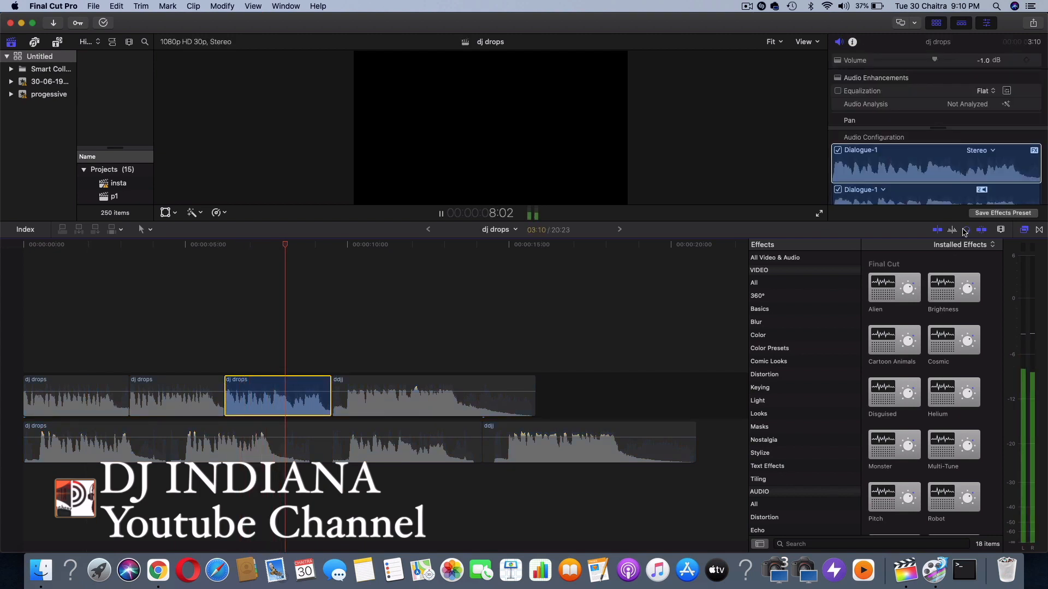
{"action": "key", "text": "space"}
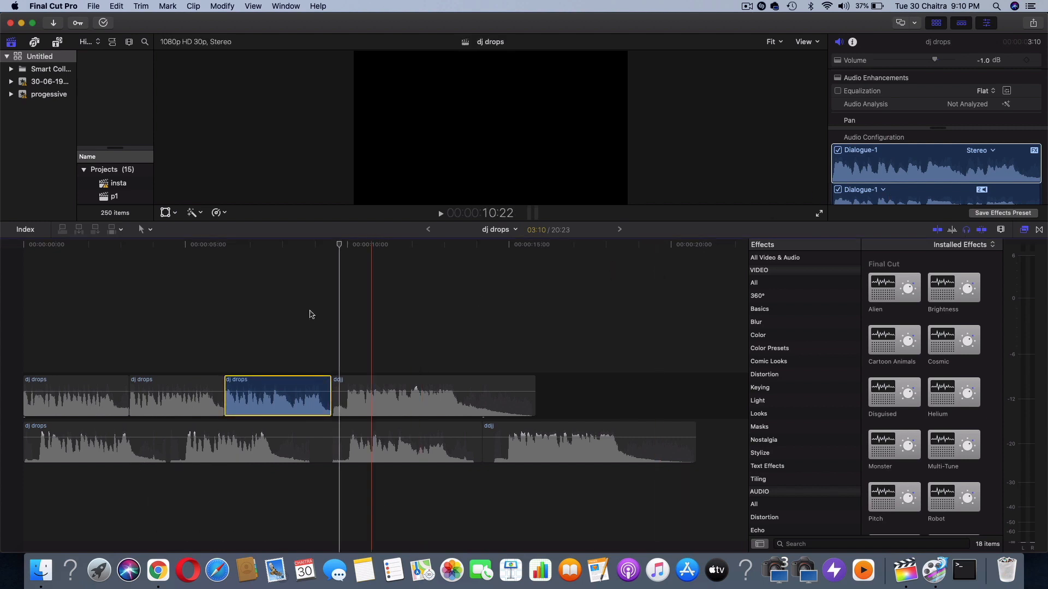
Mark the third upper-track clip from its start as the export range and open its Master File export
{"action": "left_click", "coordinate": [222, 249]}
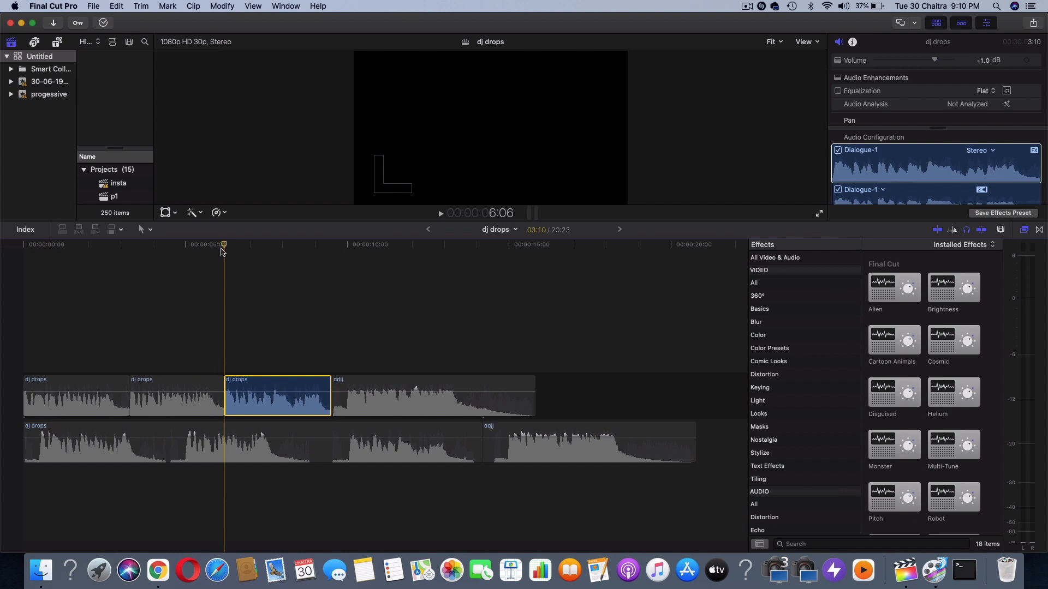
{"action": "key", "text": "i"}
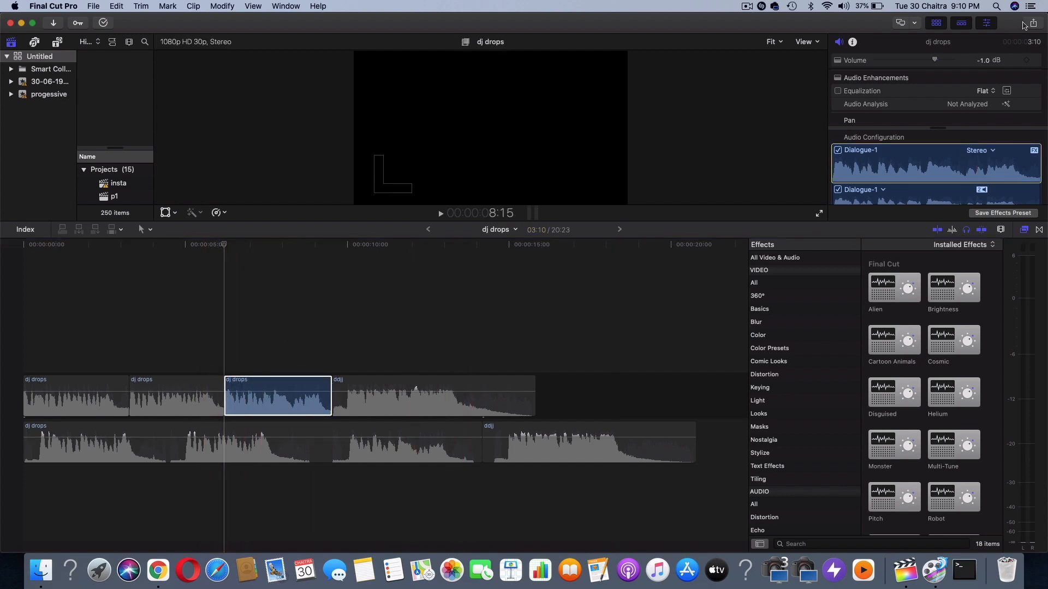
{"action": "left_click", "coordinate": [1033, 24]}
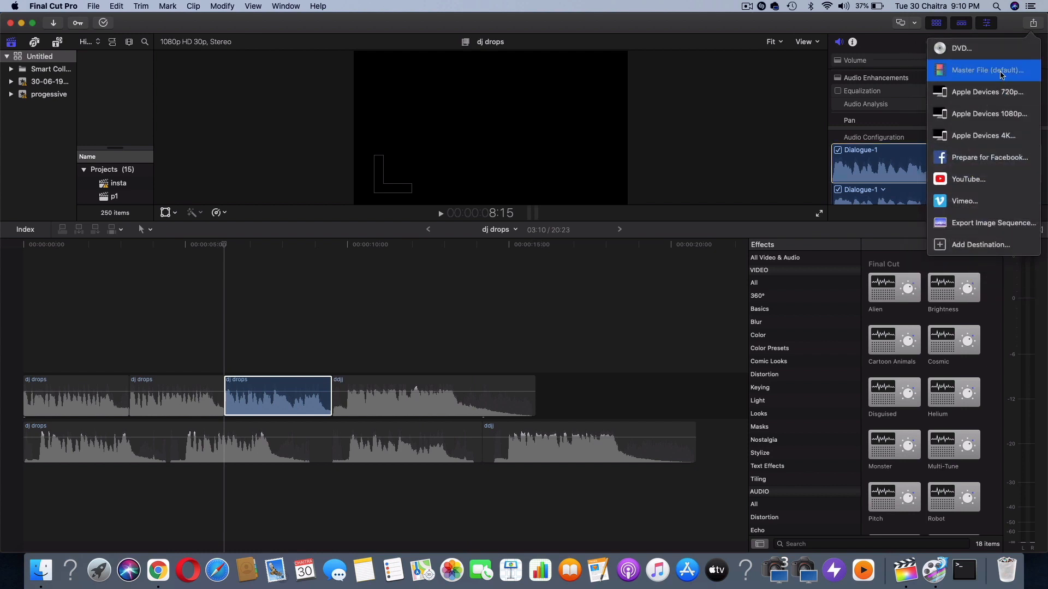
{"action": "left_click", "coordinate": [1001, 74]}
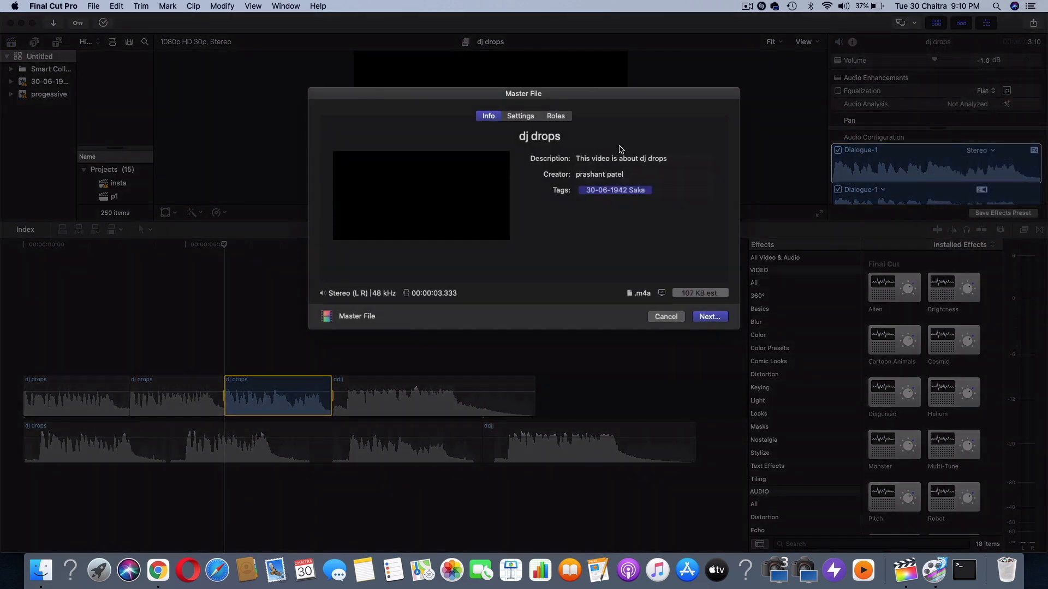
Choose Audio Only as the export format with AAC as the audio format
{"action": "left_click", "coordinate": [526, 119]}
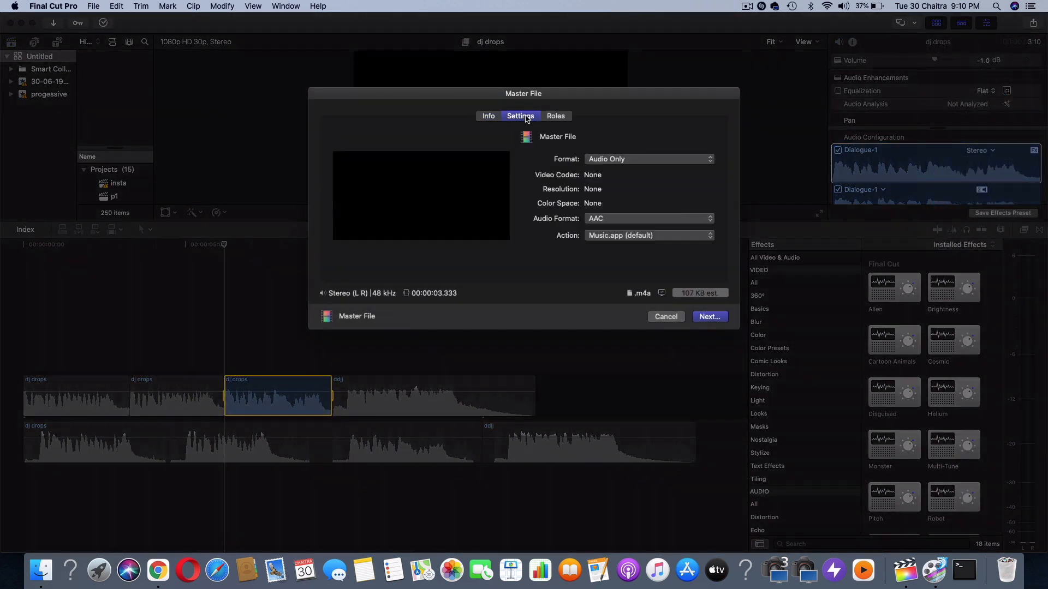
{"action": "left_click", "coordinate": [615, 159]}
{"action": "left_click", "coordinate": [617, 161]}
{"action": "left_click", "coordinate": [622, 220]}
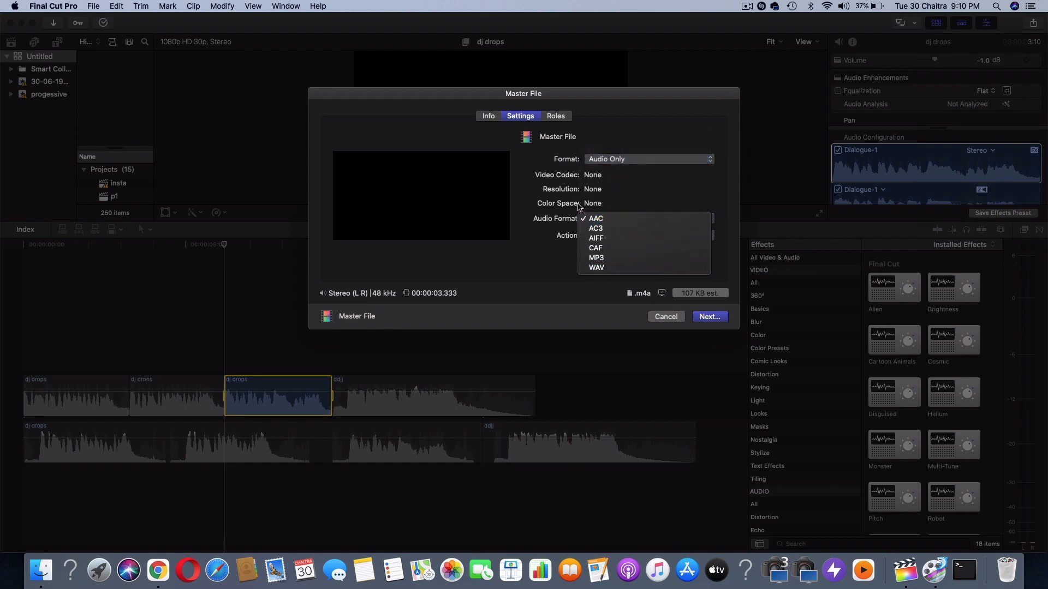
{"action": "left_click", "coordinate": [597, 221]}
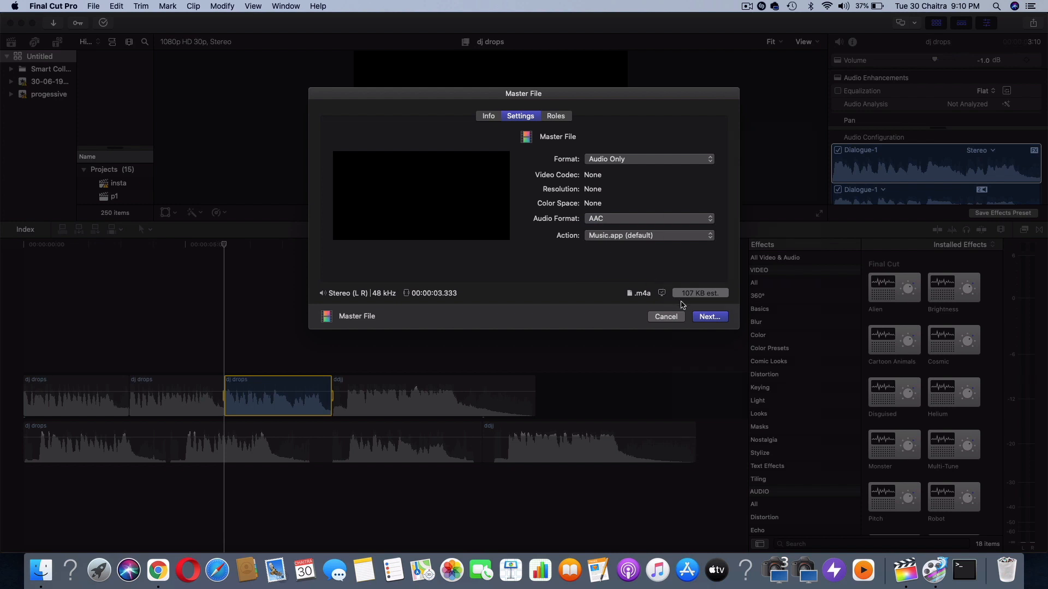
Proceed to the export's save location in the drops sample folder, and cancel the save and the export
{"action": "left_click", "coordinate": [707, 317]}
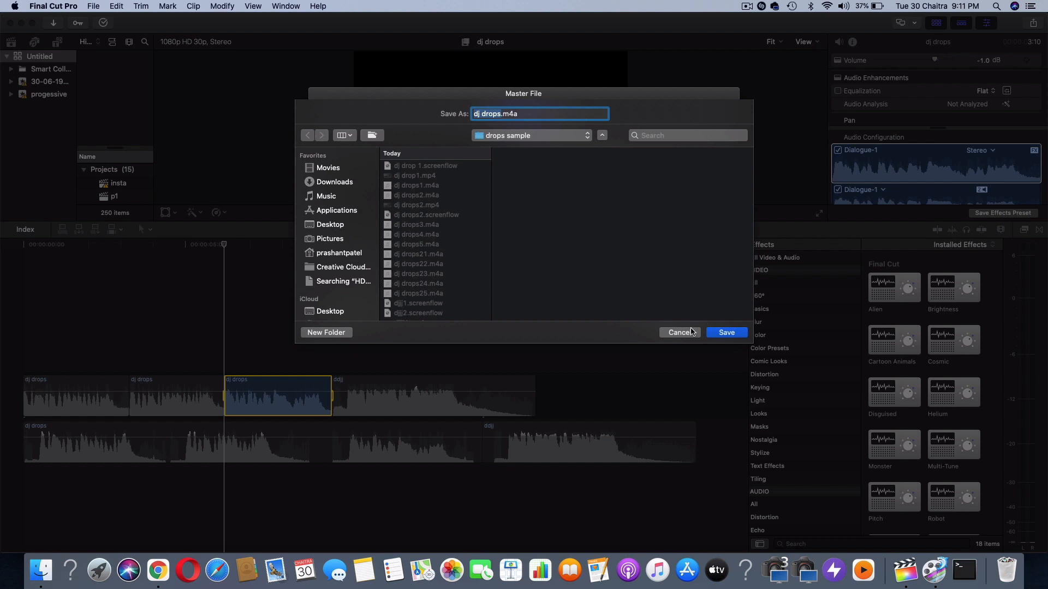
{"action": "left_click", "coordinate": [688, 333]}
{"action": "left_click", "coordinate": [658, 319]}
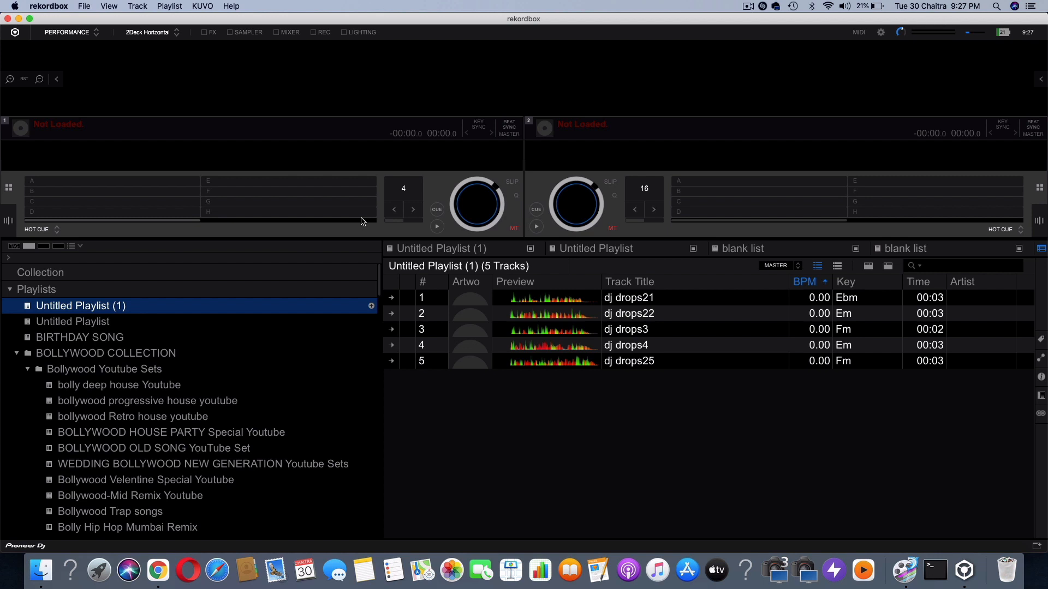
In rekordbox, open the analysis settings for all five dj drops tracks in Untitled Playlist (1), cancel them and clear the selection
{"action": "left_click", "coordinate": [638, 298]}
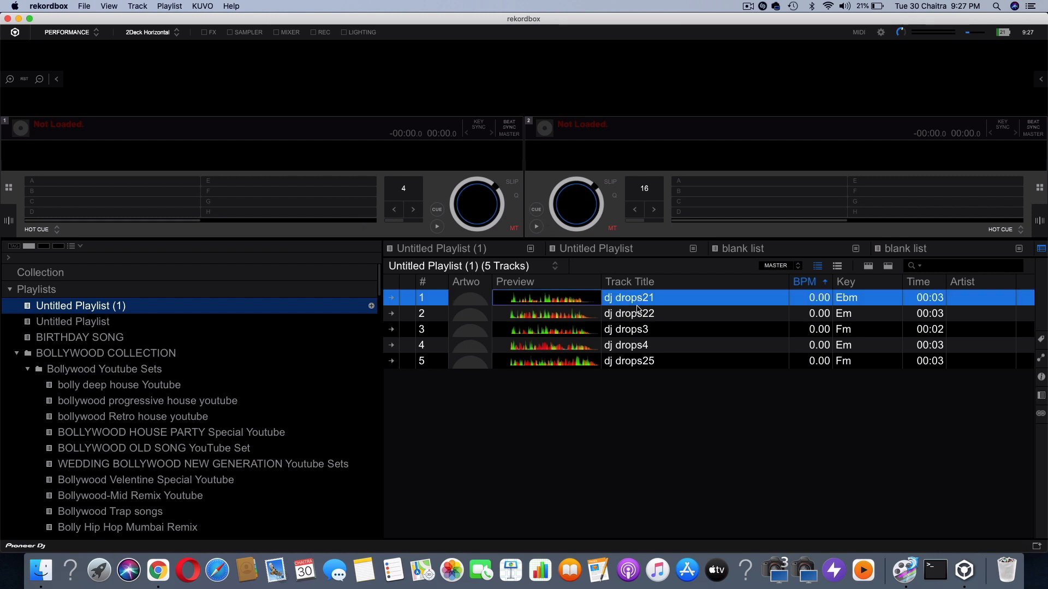
{"action": "left_click", "coordinate": [694, 360], "text": "shift"}
{"action": "right_click", "coordinate": [694, 344]}
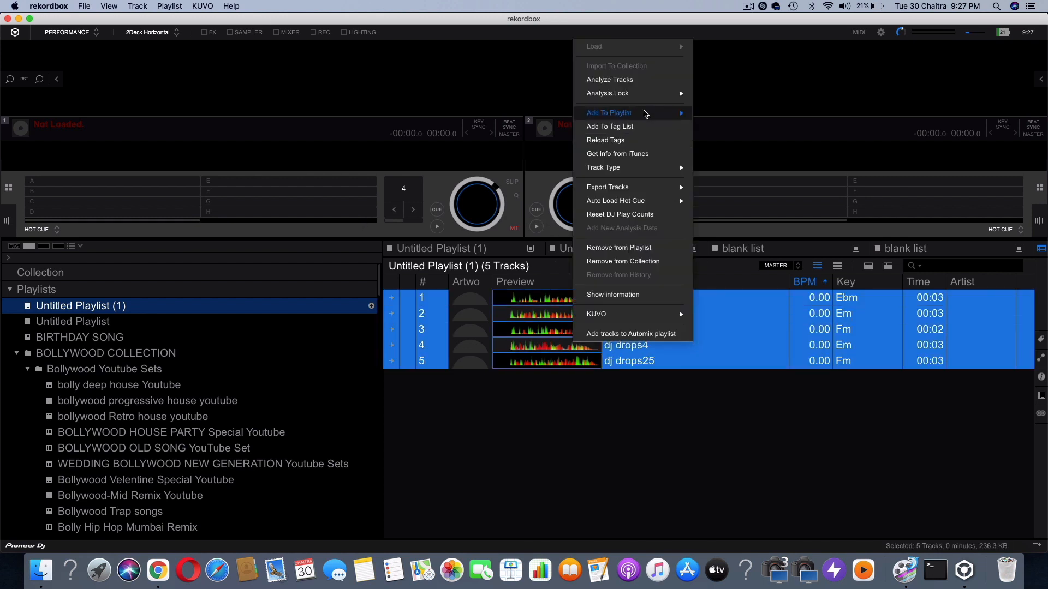
{"action": "left_click", "coordinate": [646, 87]}
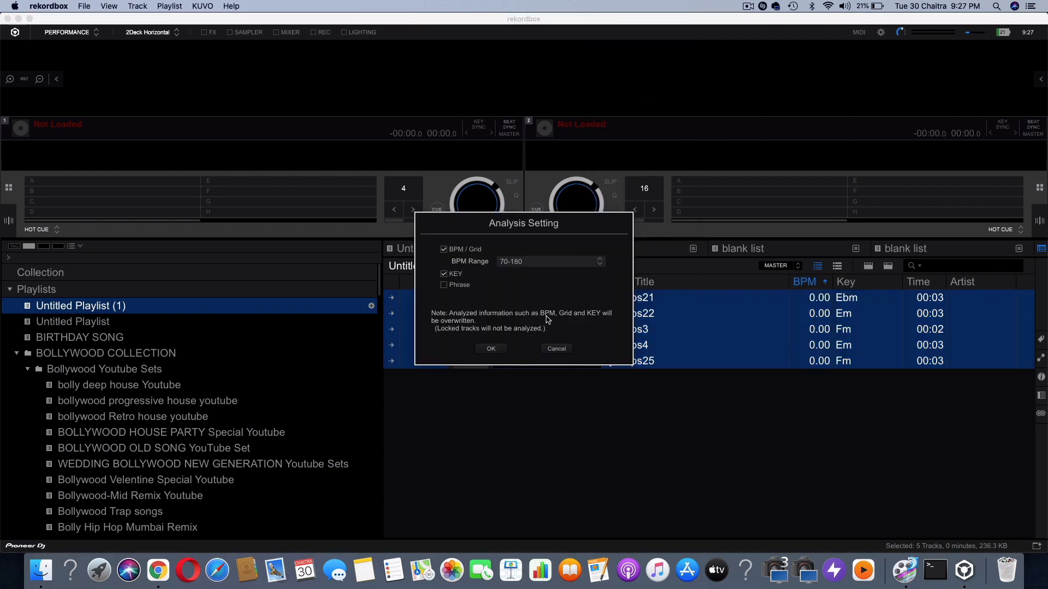
{"action": "left_click", "coordinate": [555, 348]}
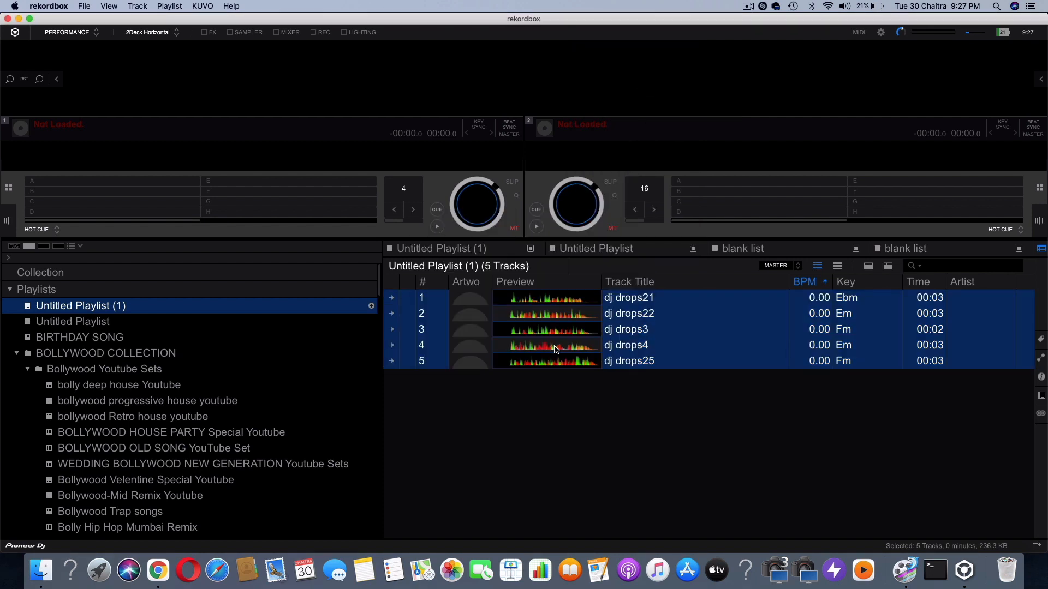
{"action": "left_click", "coordinate": [637, 424]}
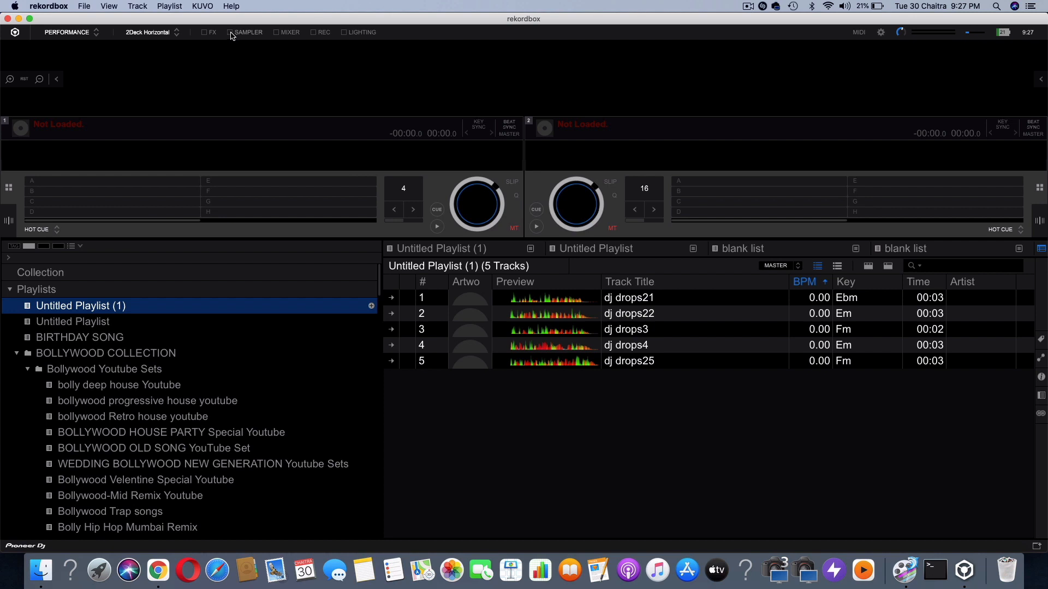
Show the sampler and load dj drops4 into the fourth slot of the first bank
{"action": "left_click", "coordinate": [230, 33]}
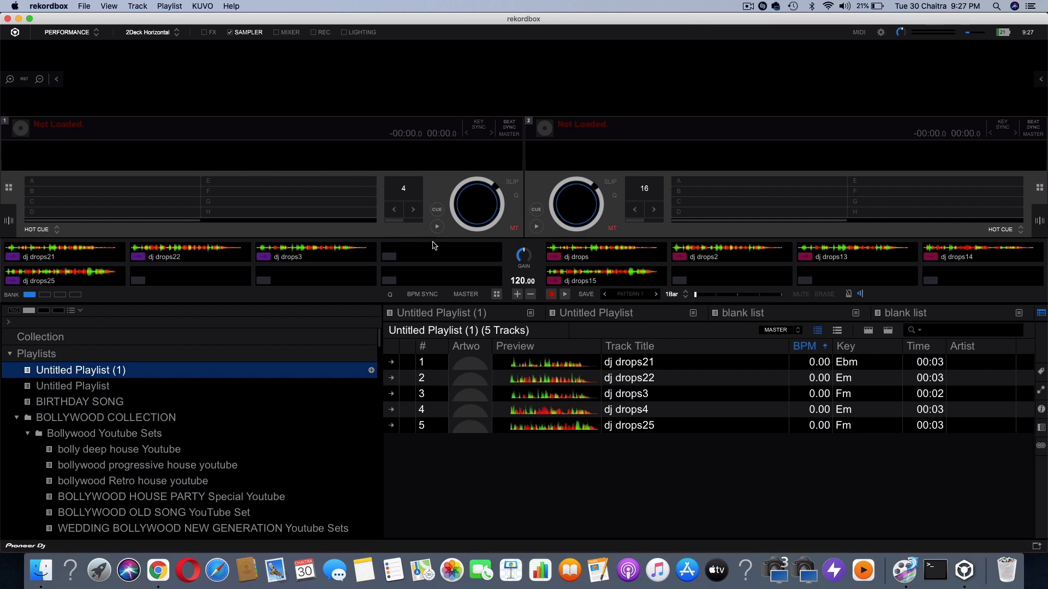
{"action": "left_click_drag", "start_coordinate": [620, 410], "coordinate": [479, 251]}
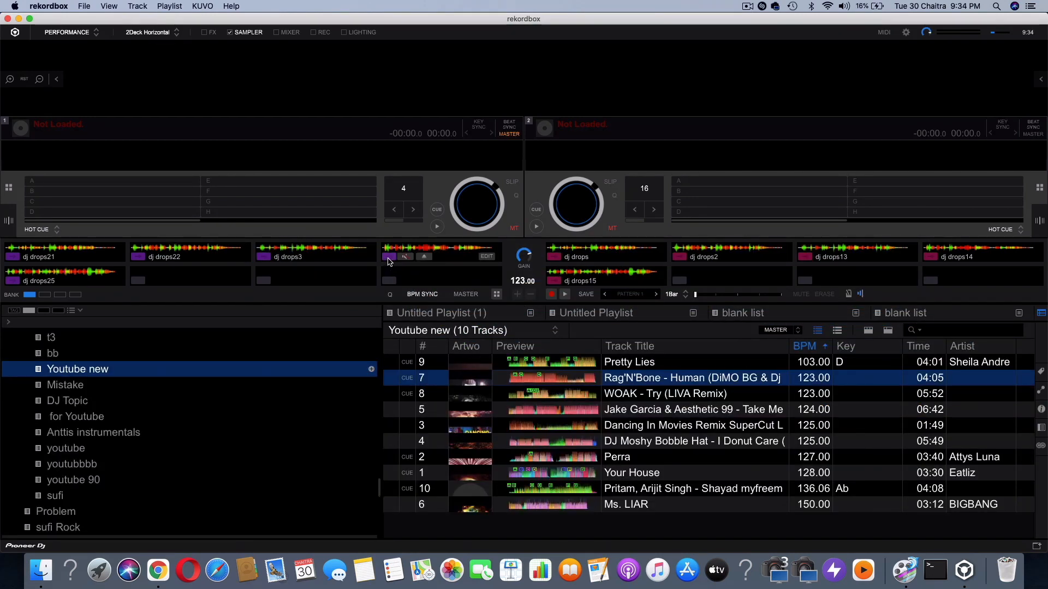
Play and mute the dj drops4 sample, and eject dj drops3 from its sampler slot
{"action": "left_click", "coordinate": [390, 260]}
{"action": "left_click", "coordinate": [405, 259]}
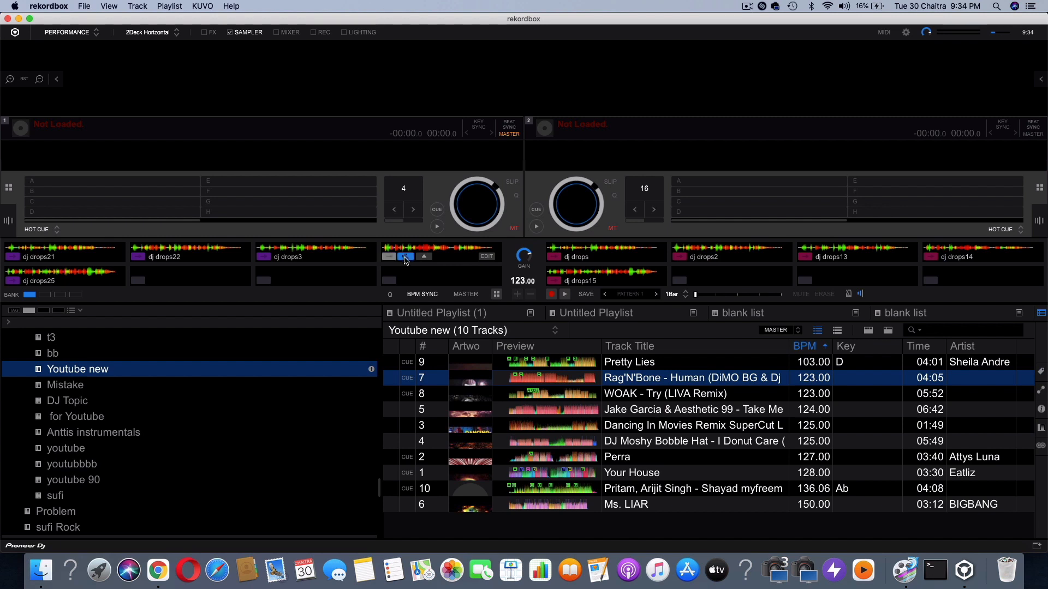
{"action": "left_click", "coordinate": [386, 260]}
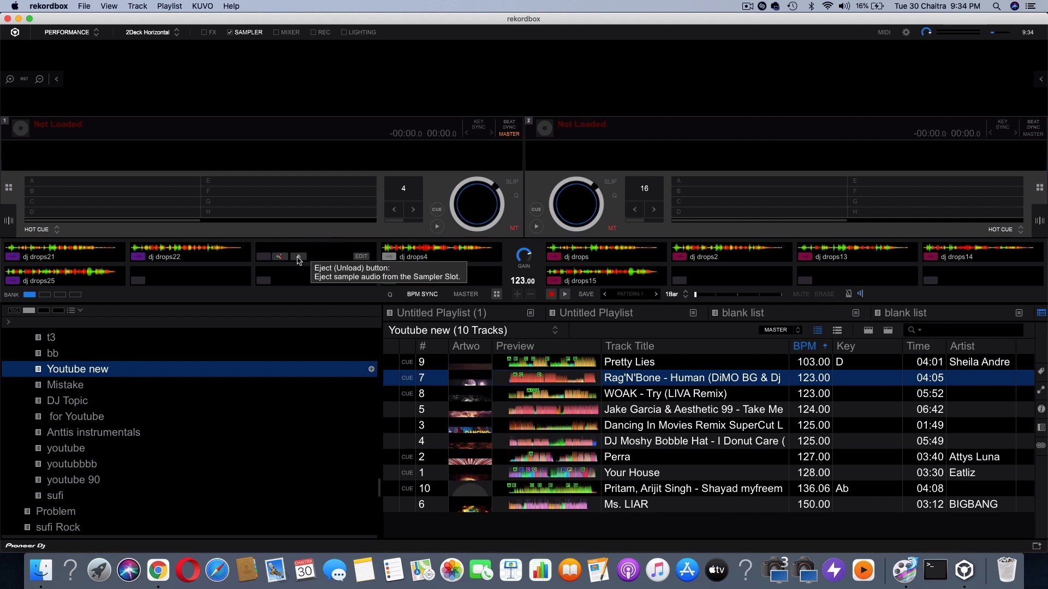
{"action": "left_click", "coordinate": [298, 258]}
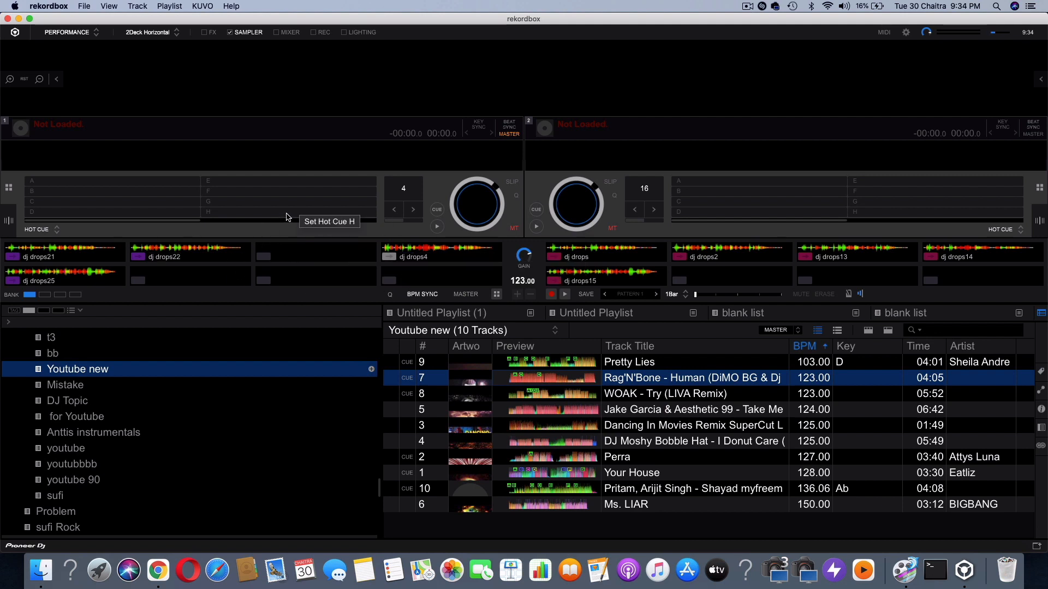
Inspect the edit settings of the dj drops4 sampler slot, including play mode, gain and BPM, and close them
{"action": "mouse_move", "coordinate": [473, 256]}
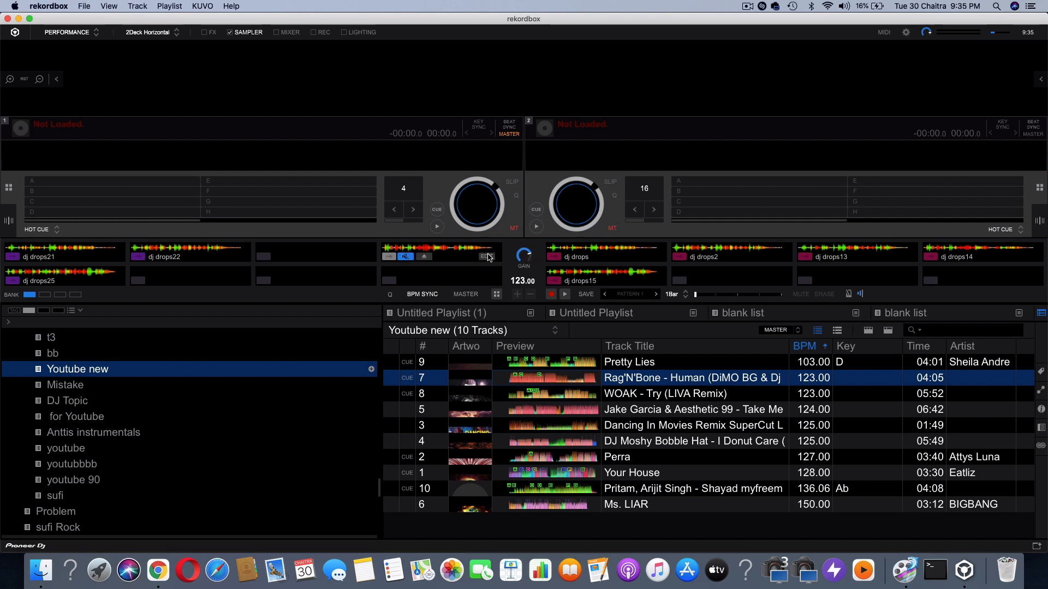
{"action": "left_click", "coordinate": [488, 257]}
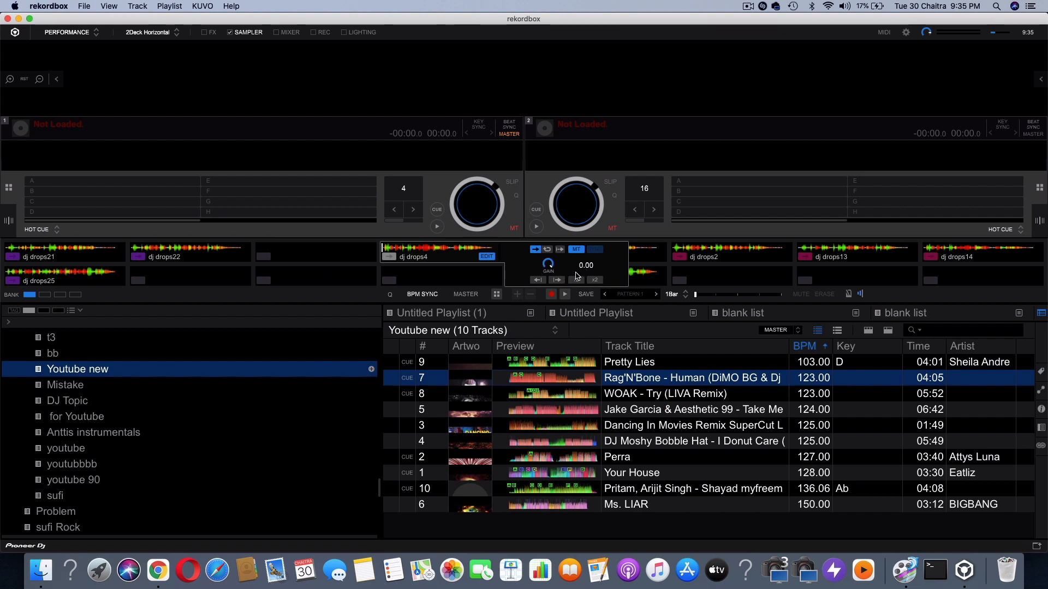
{"action": "left_click", "coordinate": [483, 260]}
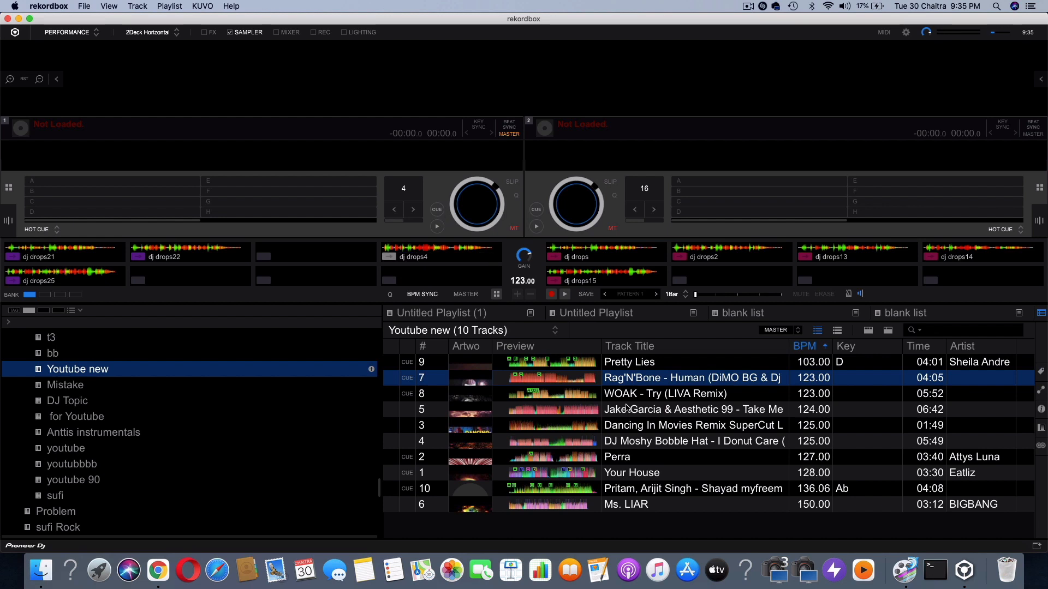
Load WOAK - Try (LIVA Remix) onto deck 1 and raise the synced deck and sampler tempo to 124.35 BPM
{"action": "left_click_drag", "start_coordinate": [624, 394], "coordinate": [436, 171]}
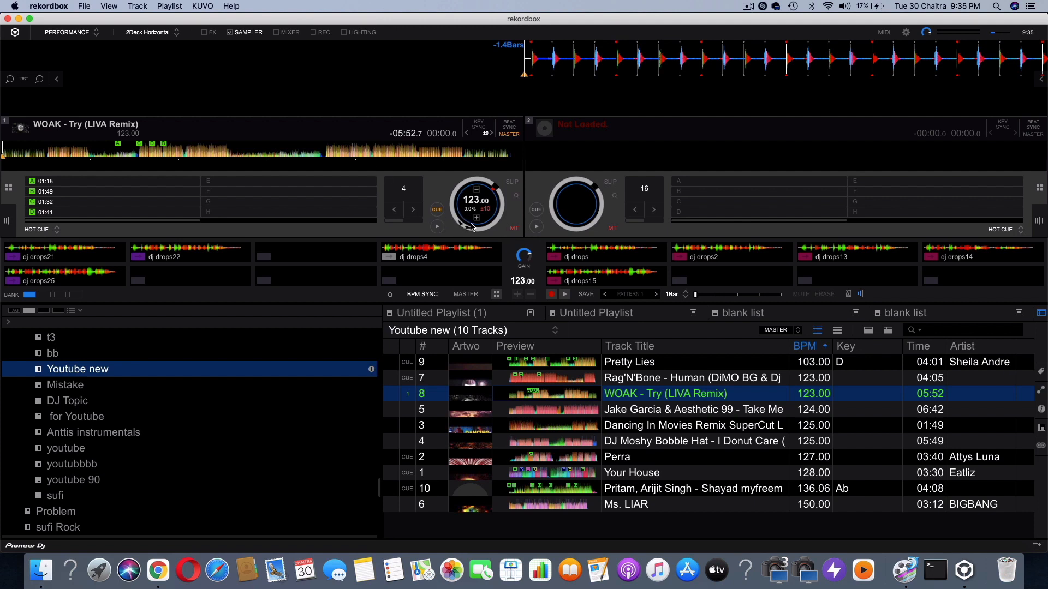
{"action": "left_click", "coordinate": [477, 218]}
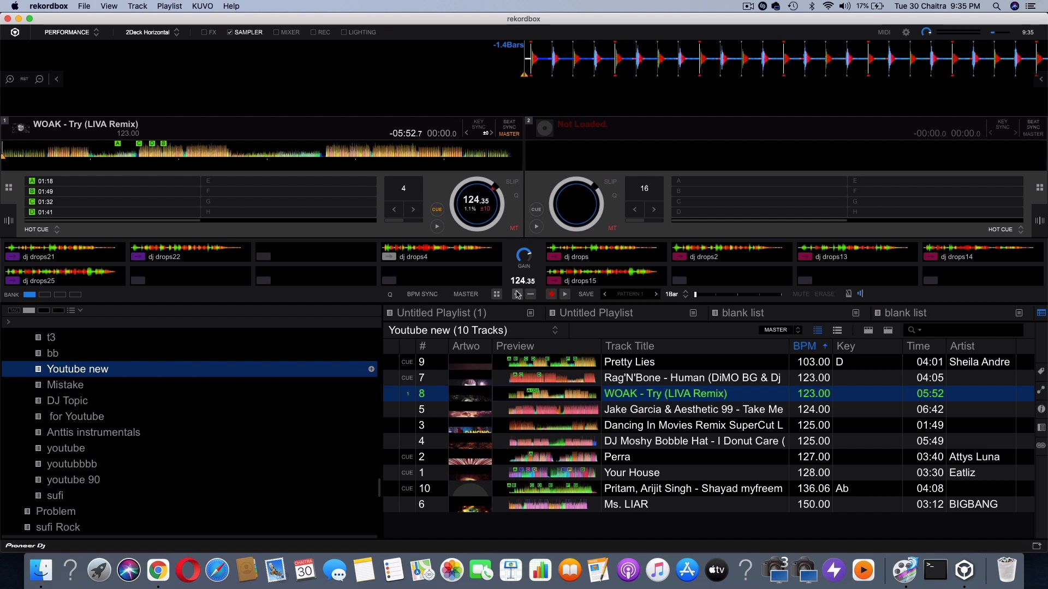
{"action": "left_click", "coordinate": [517, 294]}
{"action": "left_click", "coordinate": [531, 295]}
{"action": "left_click", "coordinate": [424, 295]}
Show the sampler's oscillator sounds, play the NOISE sound and return to the sample slots
{"action": "left_click", "coordinate": [497, 294]}
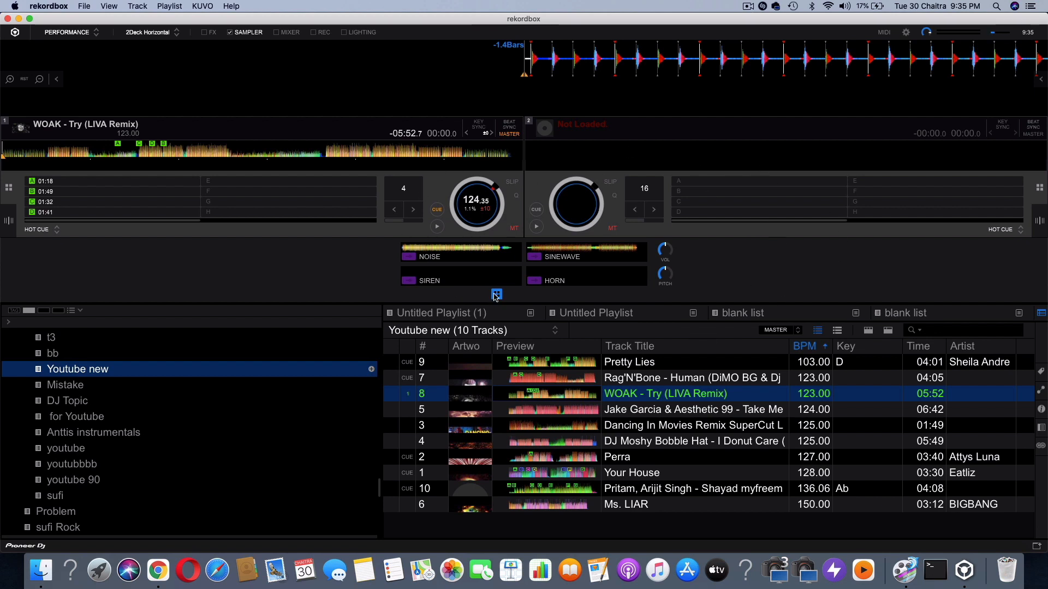
{"action": "mouse_move", "coordinate": [445, 255]}
{"action": "left_click", "coordinate": [407, 257]}
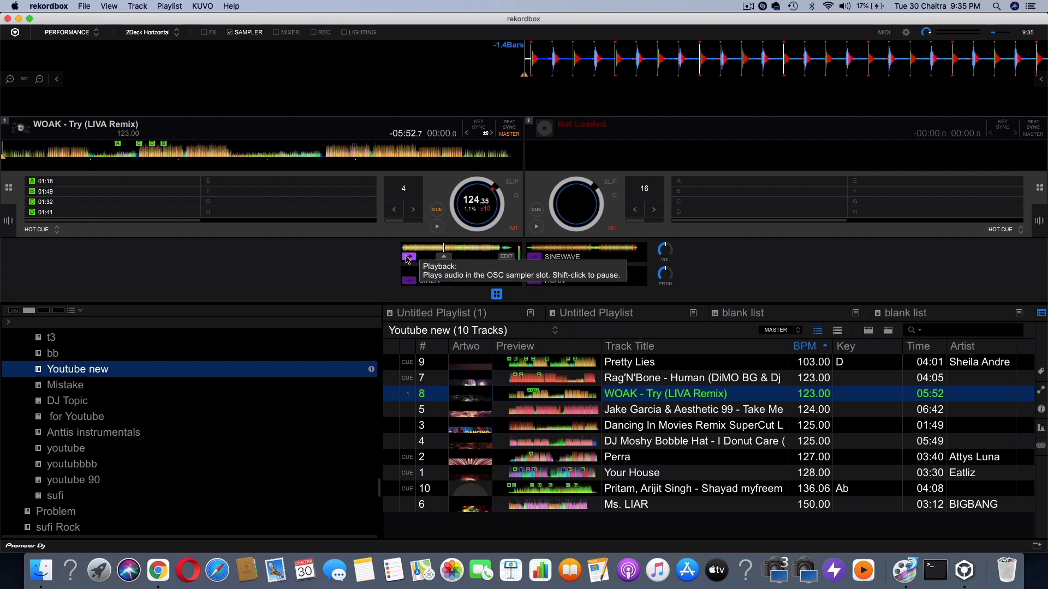
{"action": "left_click", "coordinate": [497, 295]}
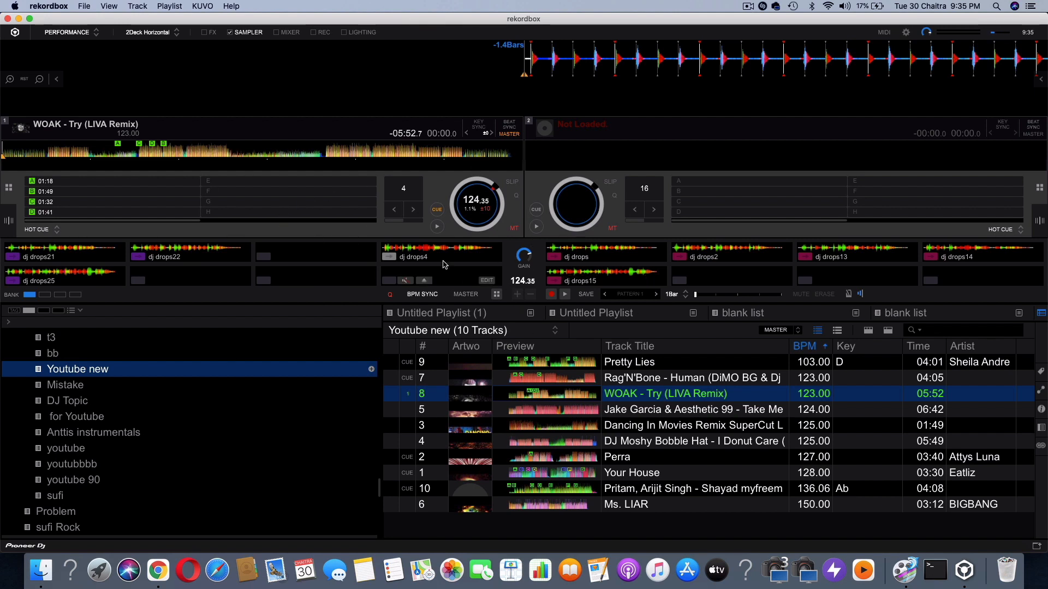
Unmute the dj drops4 sample and trigger its playback
{"action": "left_click", "coordinate": [403, 258]}
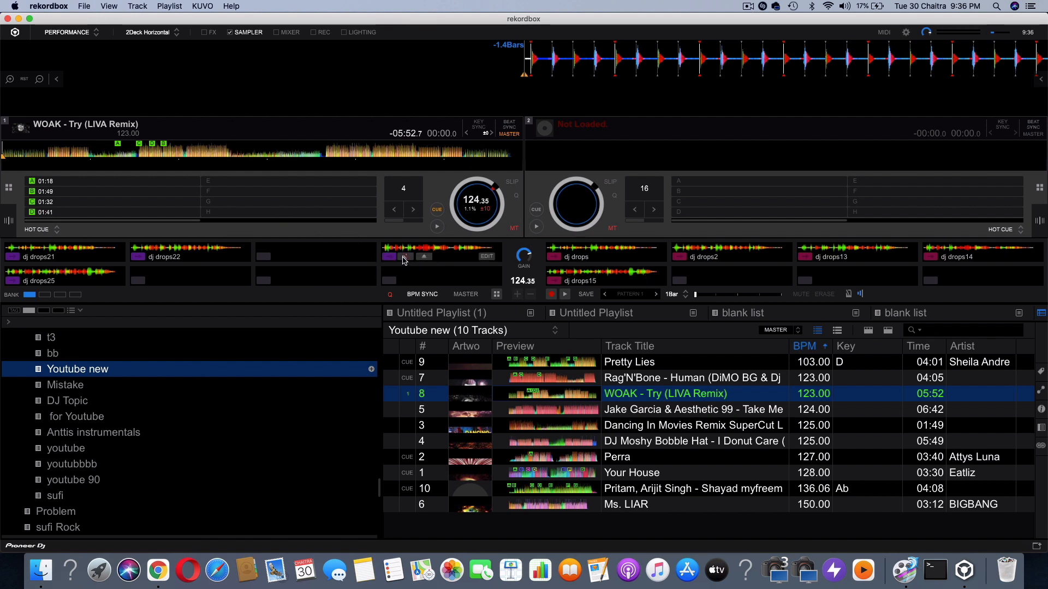
{"action": "left_click", "coordinate": [387, 257]}
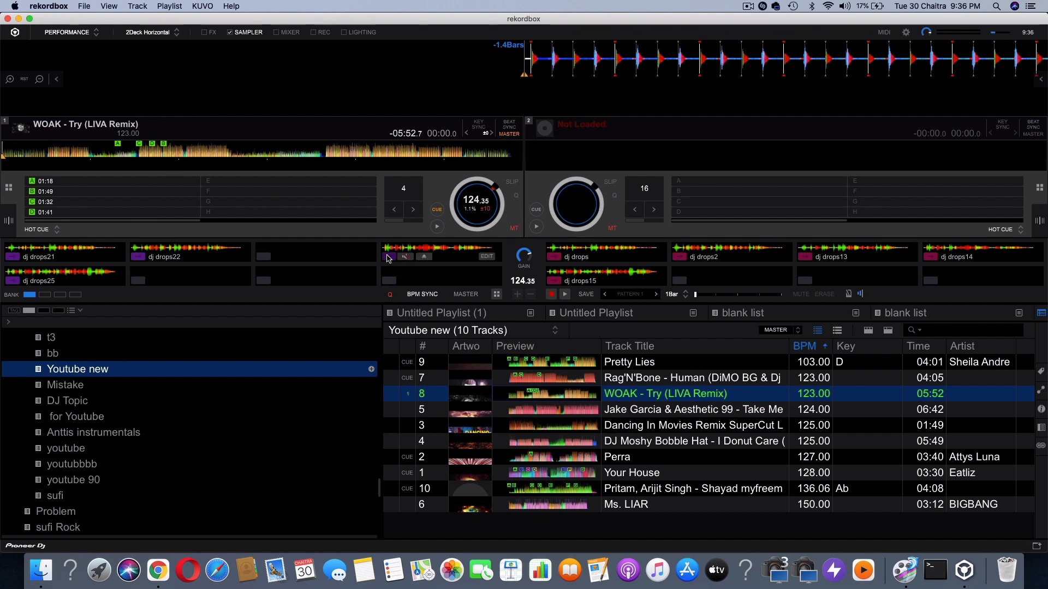